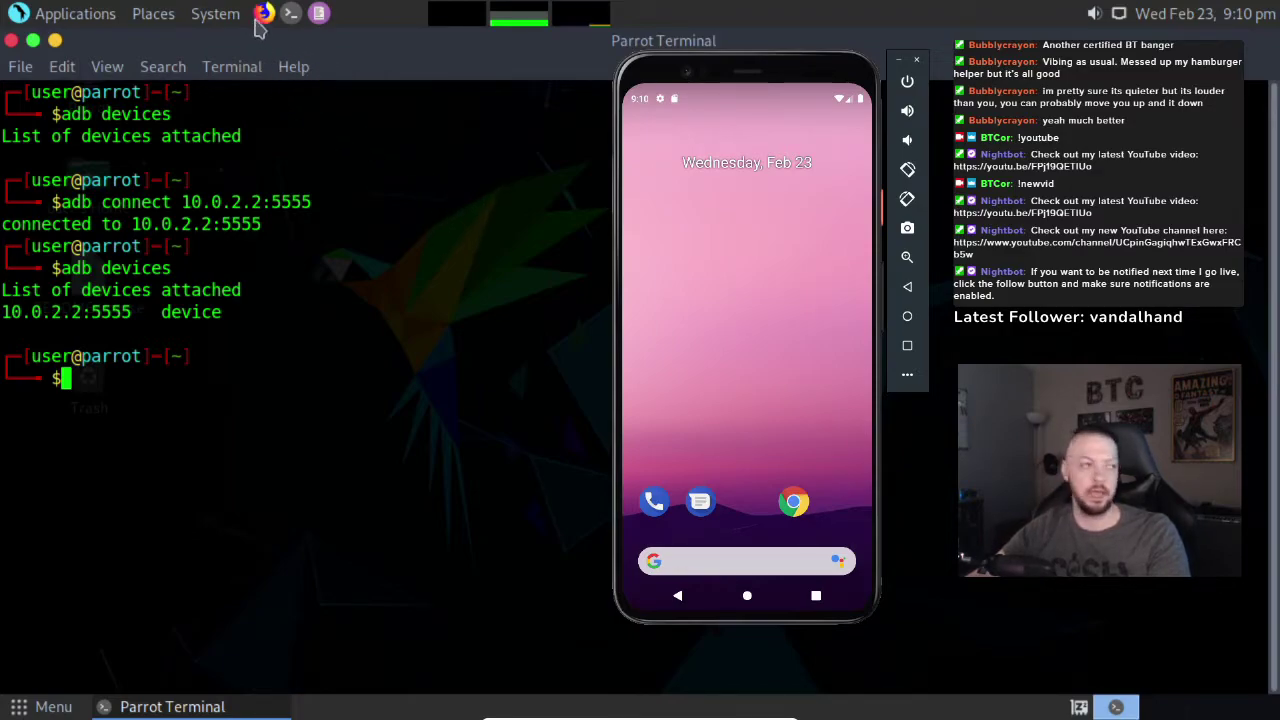
# Switch to Firefox with apkpure.com open and place the Android emulator beside the browser window
pyautogui.click(262, 16)
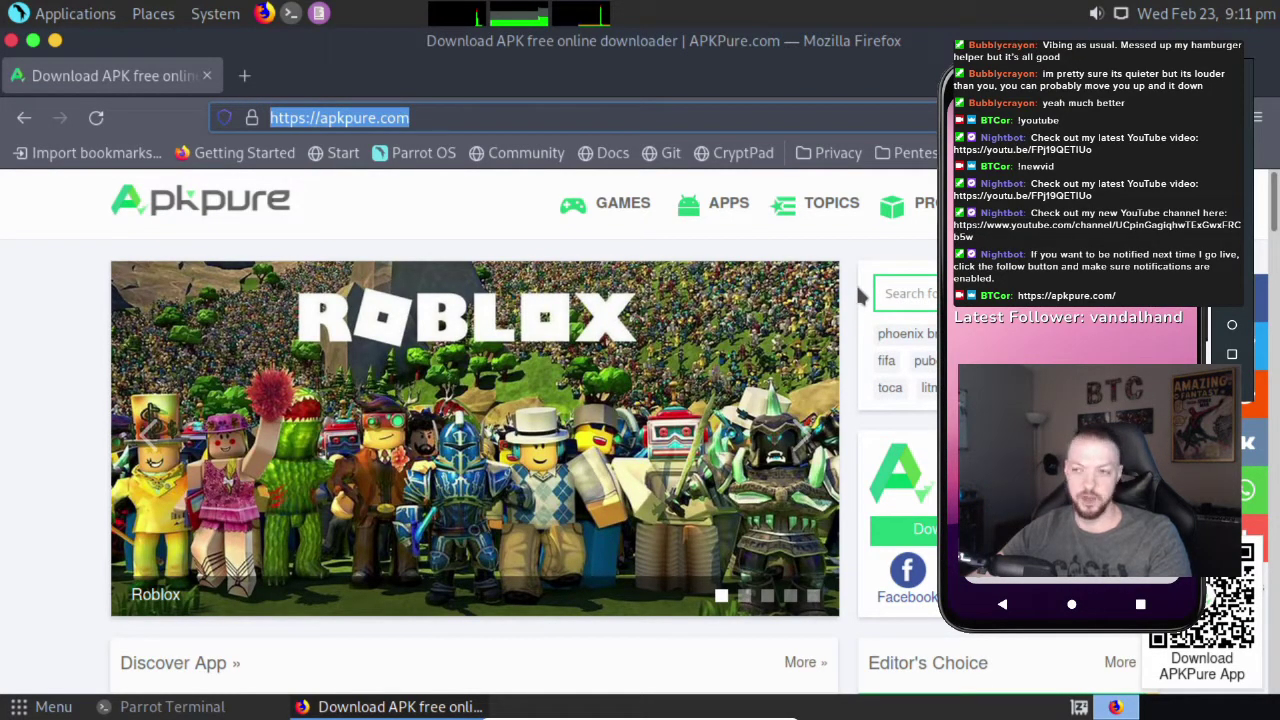
pyautogui.moveTo(853, 219)
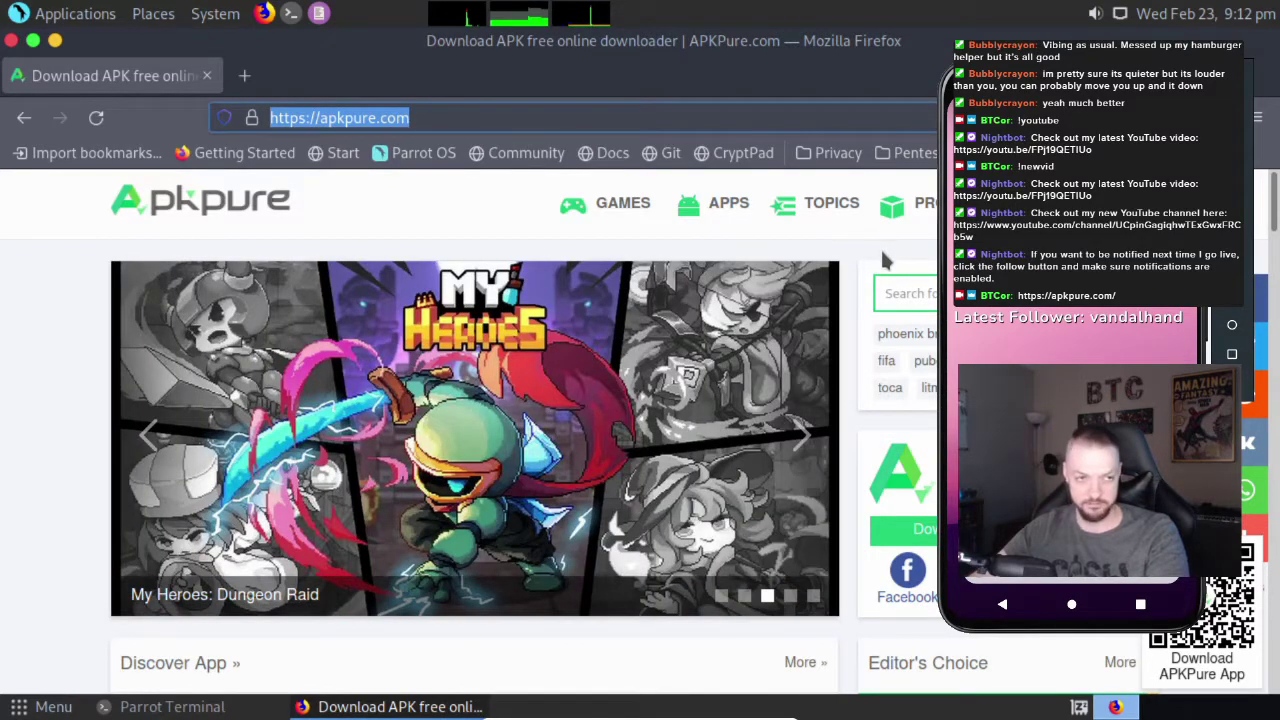
pyautogui.moveTo(925, 205)
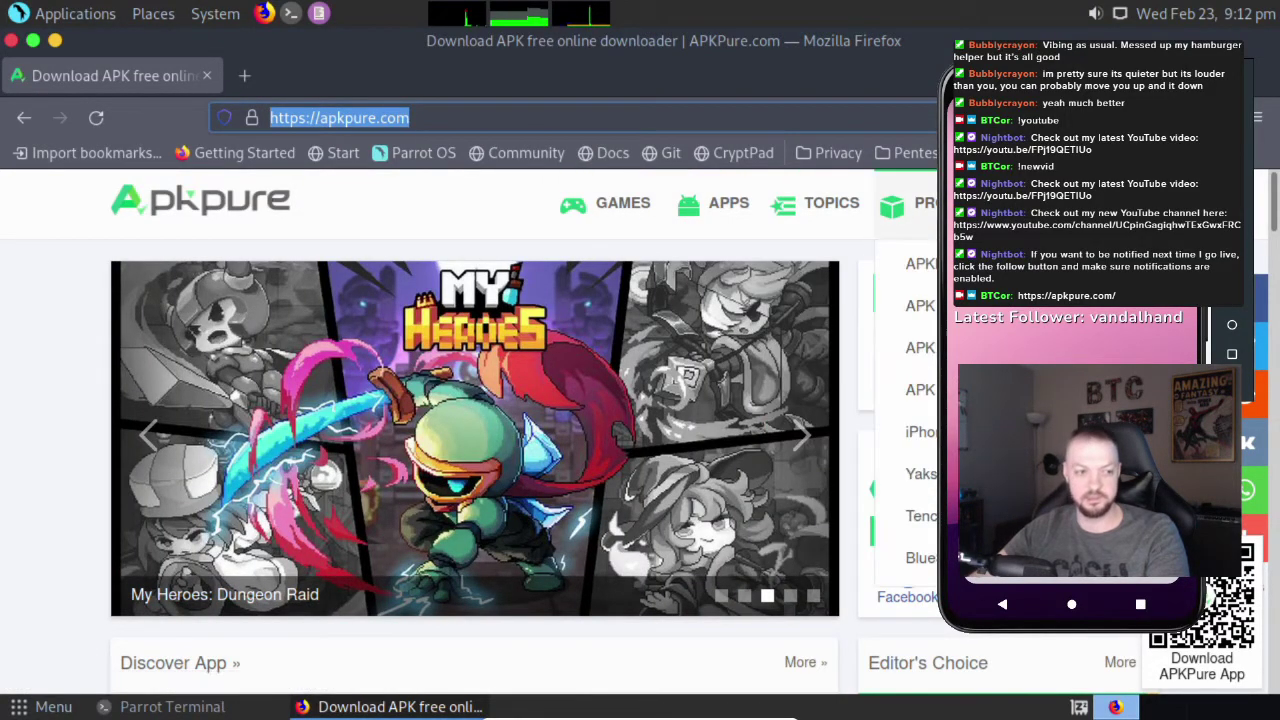
pyautogui.moveTo(1038, 293); pyautogui.dragTo(688, 270)
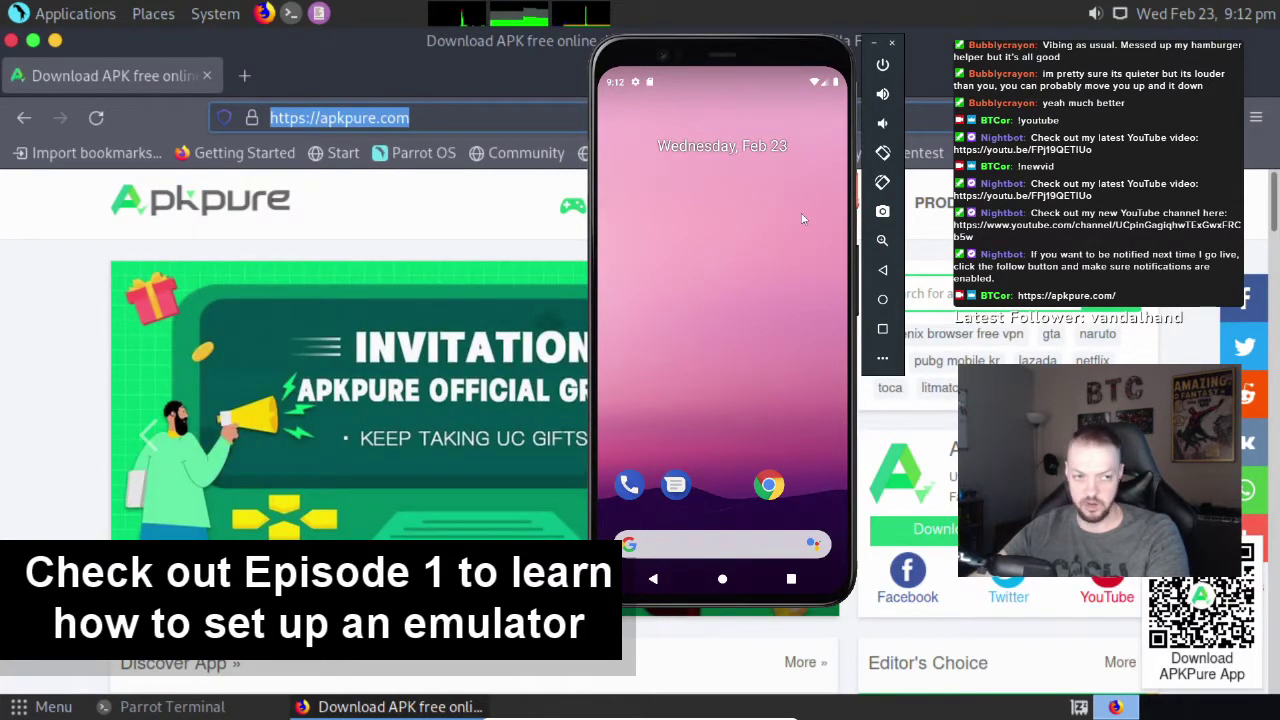
pyautogui.moveTo(762, 70); pyautogui.dragTo(816, 73)
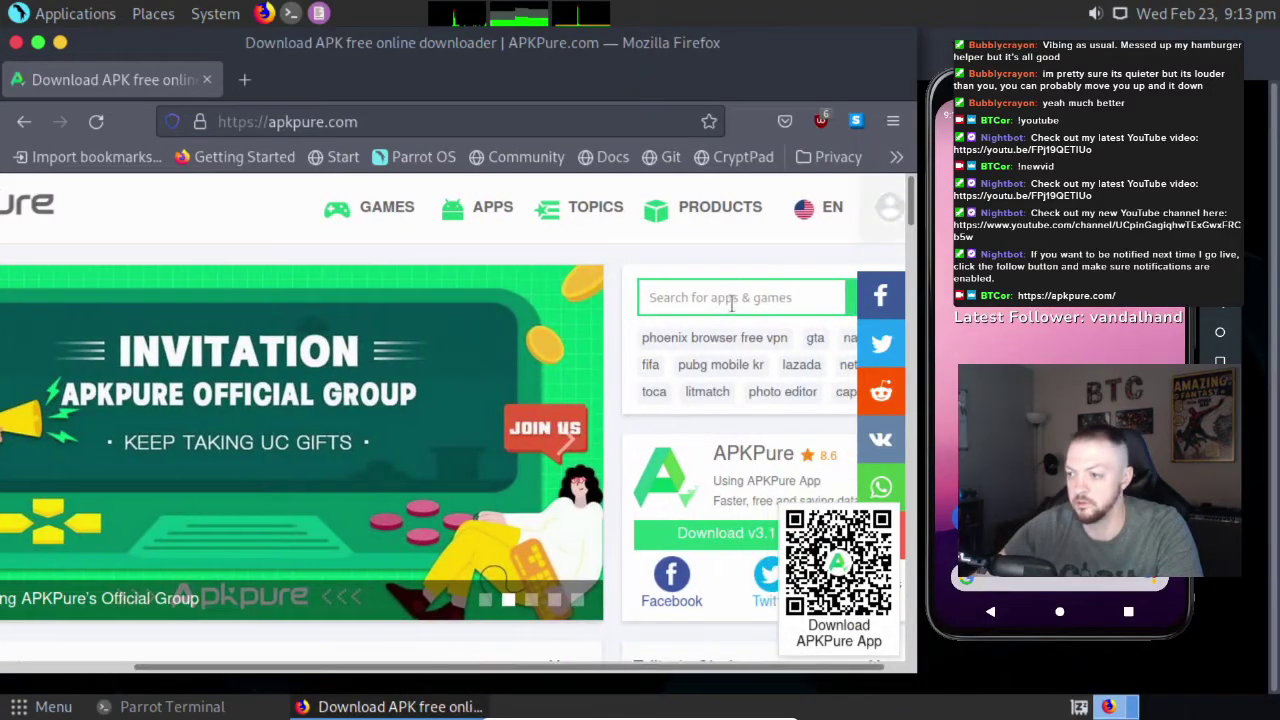
# Search APKPure for twitch and look through the results below Twitch: Live Game Streaming
pyautogui.click(791, 305)
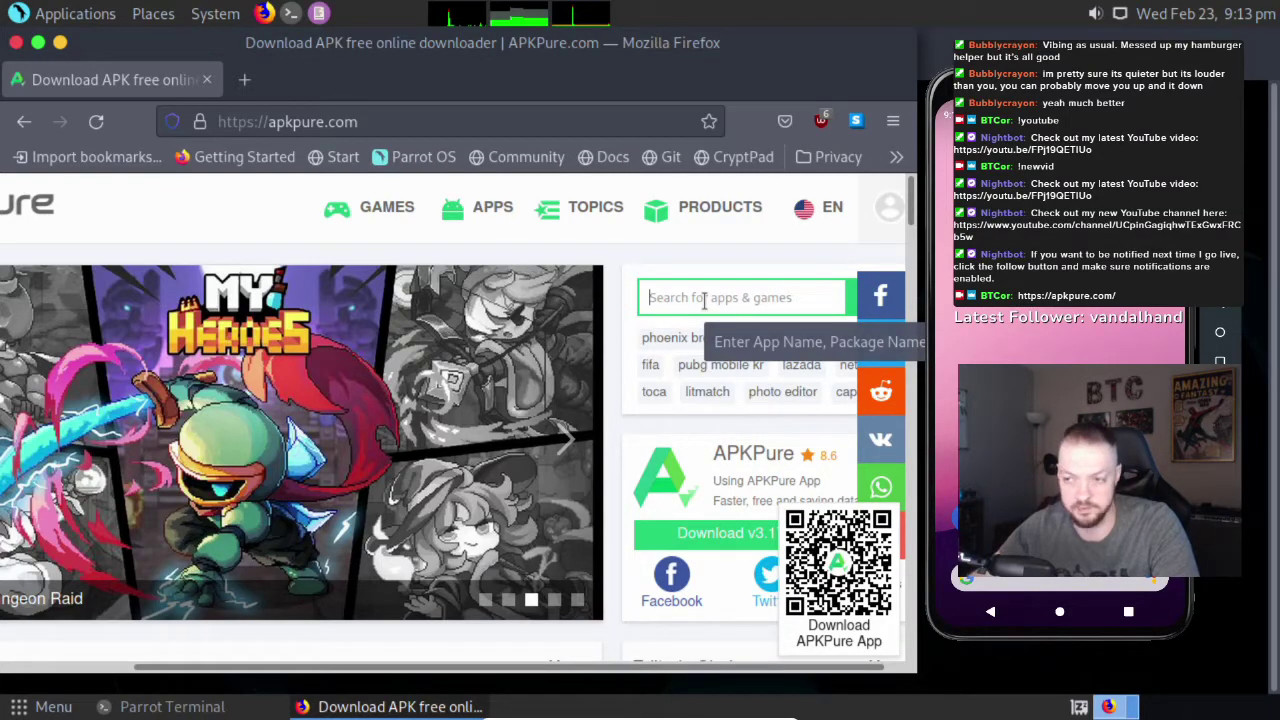
pyautogui.click(704, 300)
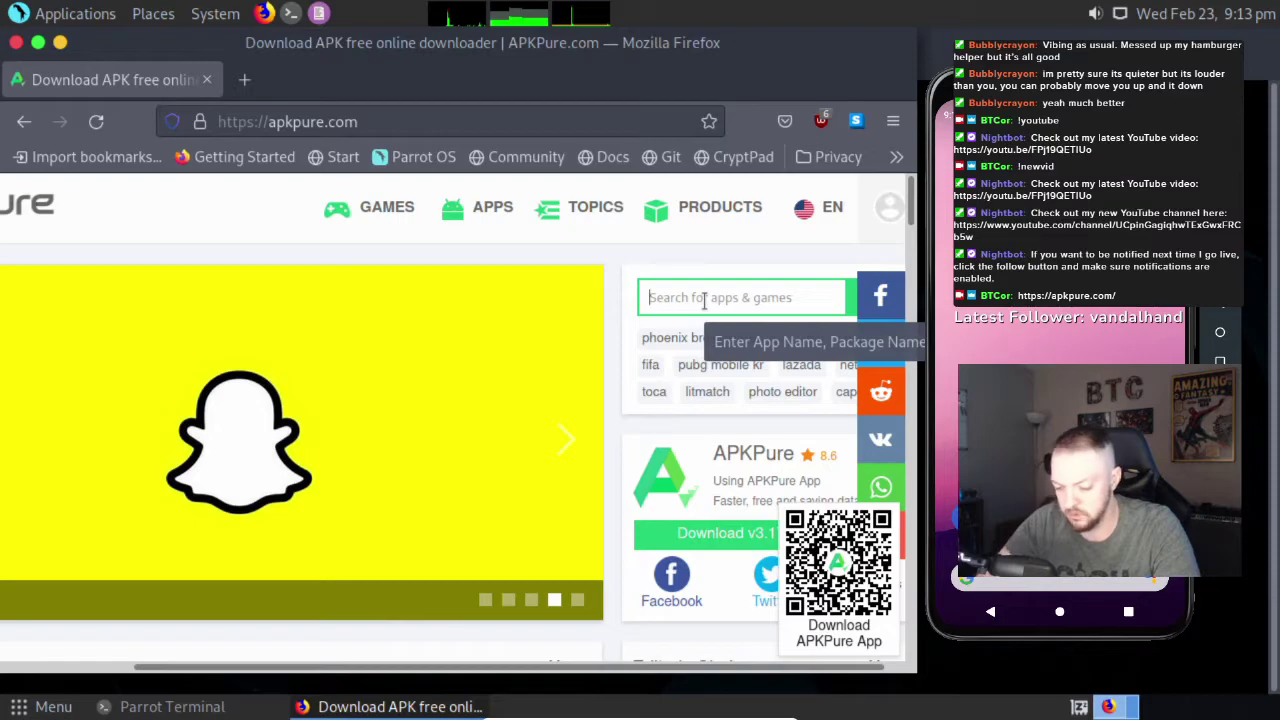
pyautogui.write('twitch')
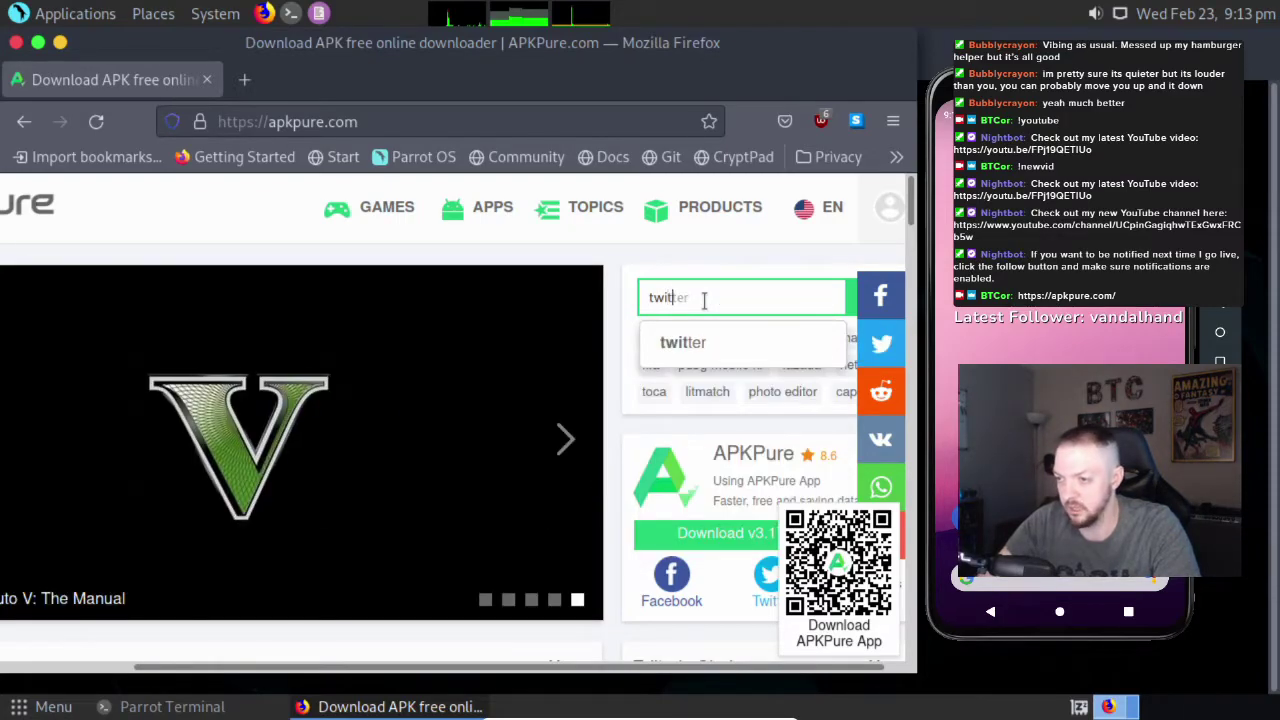
pyautogui.press('Return')
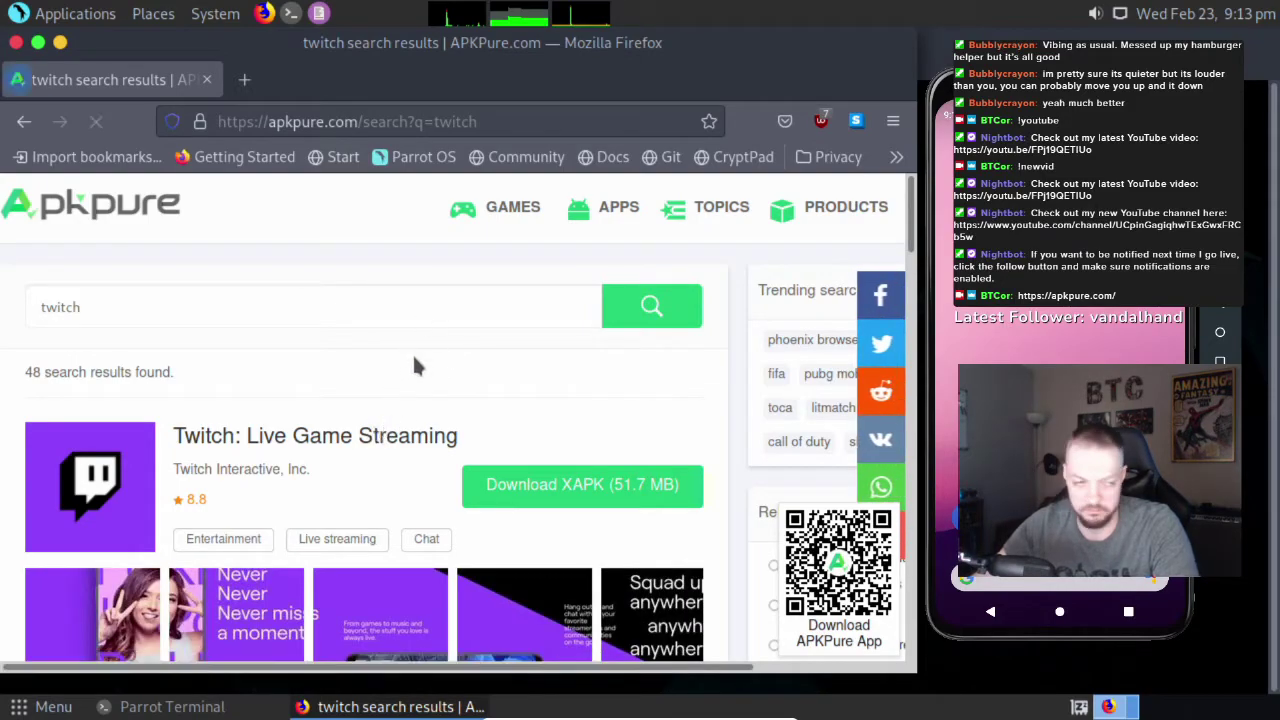
pyautogui.scroll(-2, 413, 351)
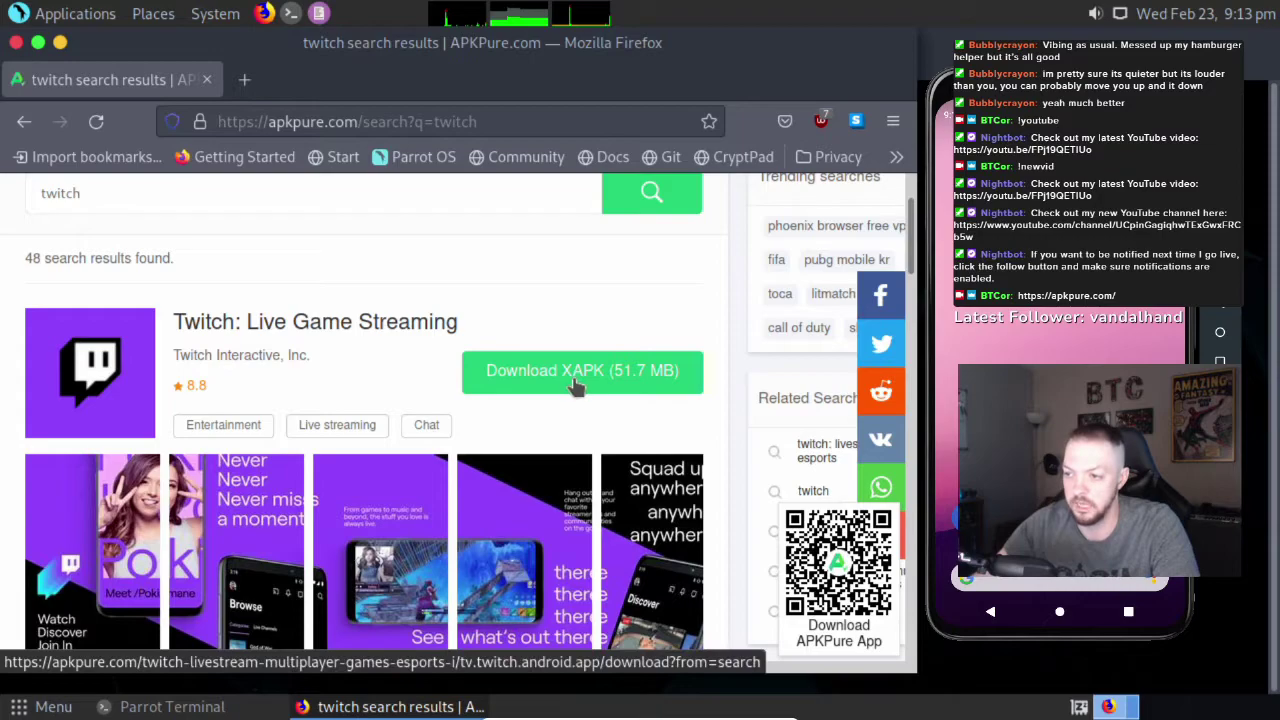
pyautogui.scroll(-10, 400, 369)
pyautogui.scroll(3, 406, 340)
pyautogui.scroll(10, 405, 333)
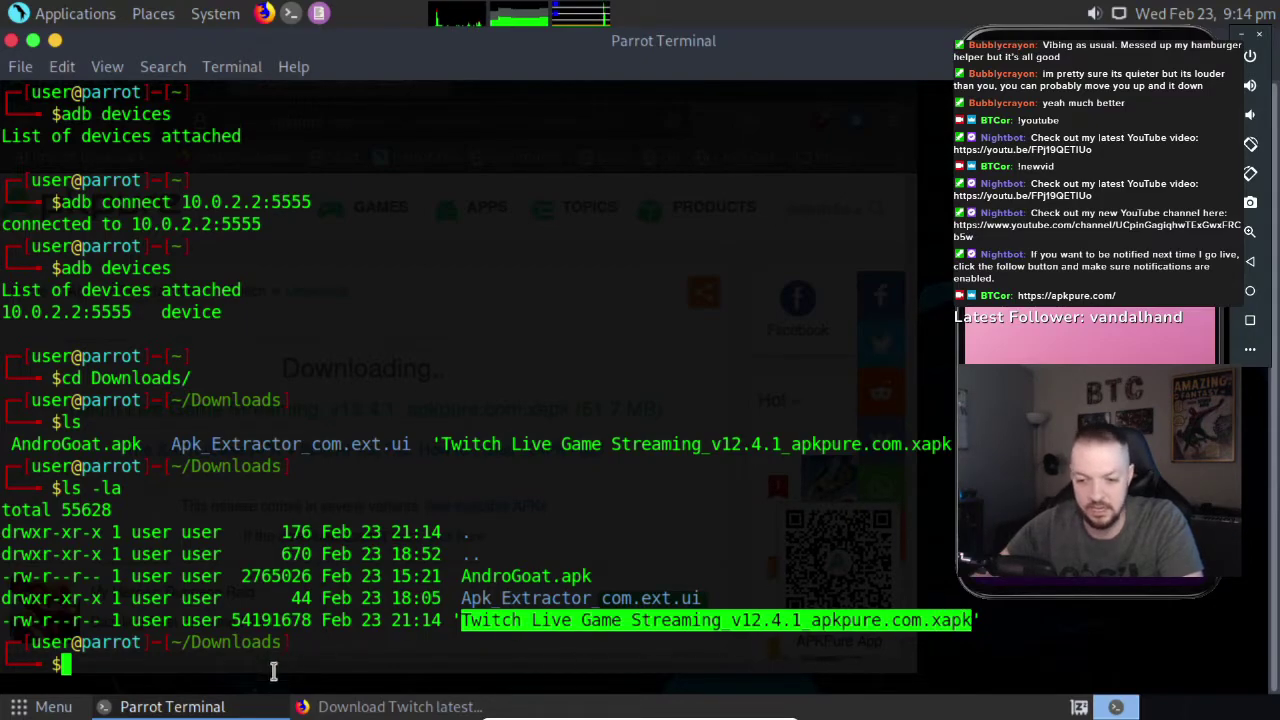
# Return to the Twitch download page in Firefox, show its available APKs and download the V12.3.0 release in APK format
pyautogui.click(380, 707)
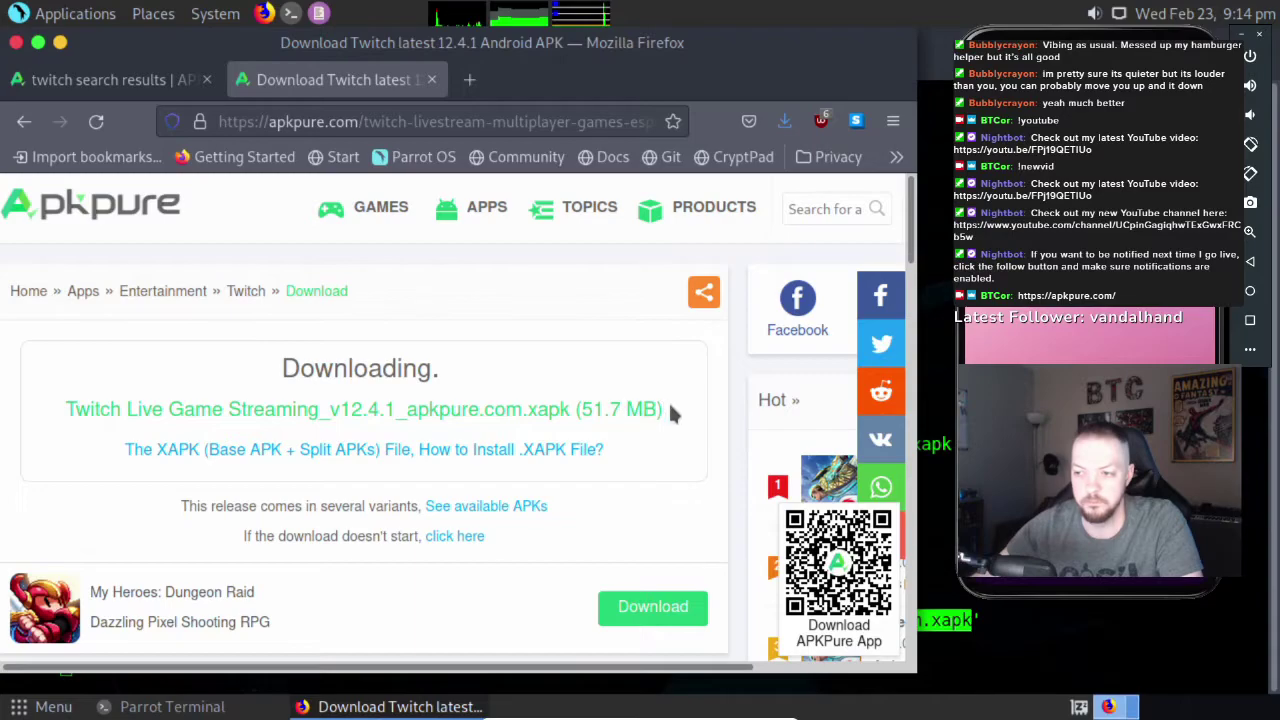
pyautogui.click(486, 505)
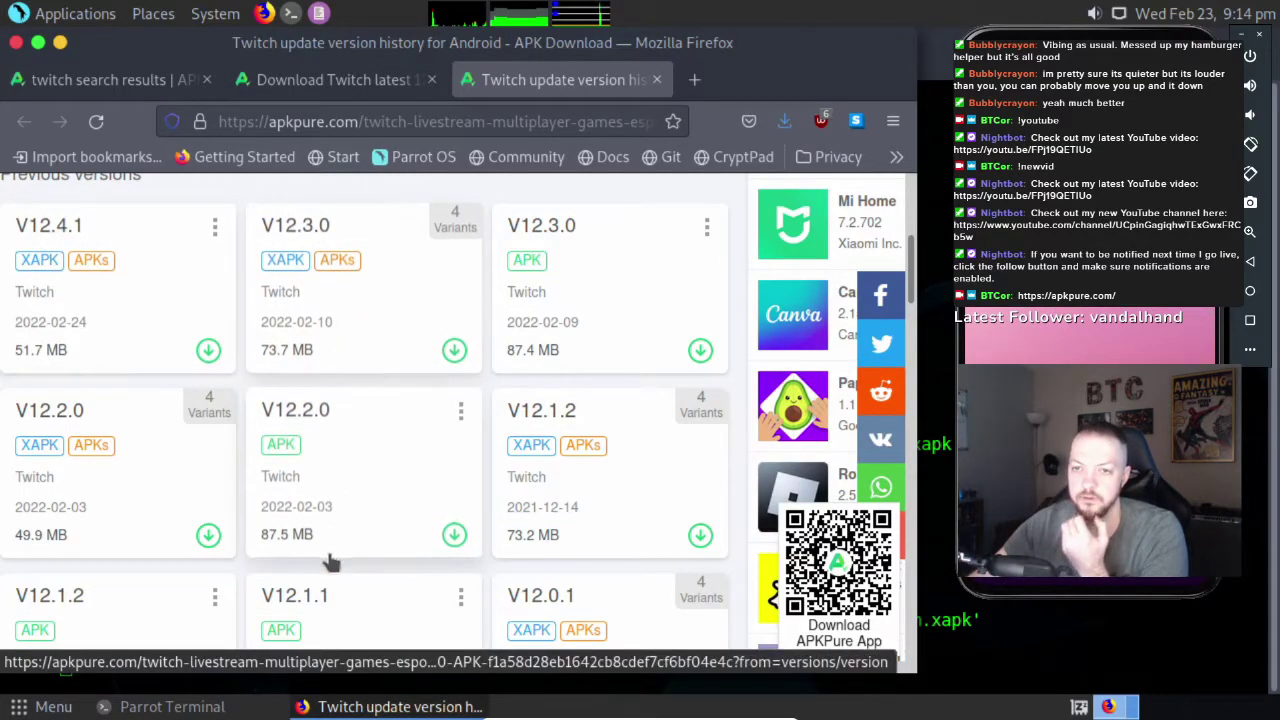
pyautogui.scroll(-4, 440, 430)
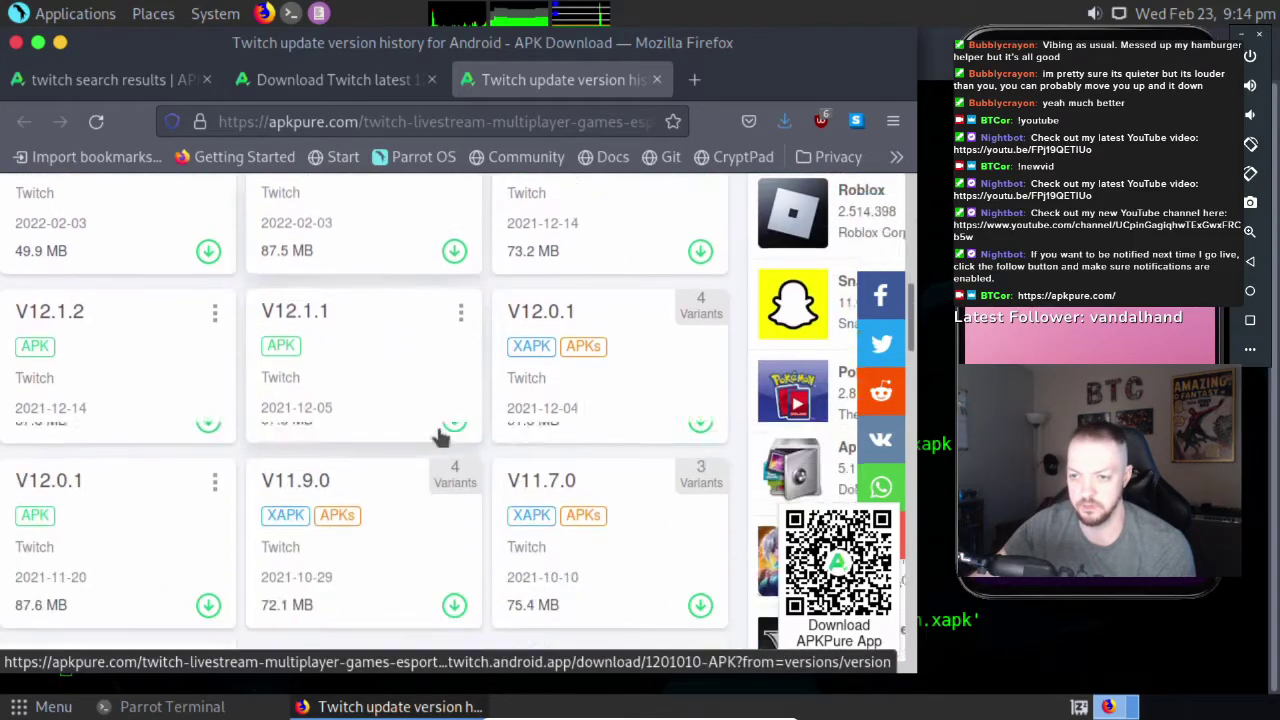
pyautogui.scroll(5, 408, 430)
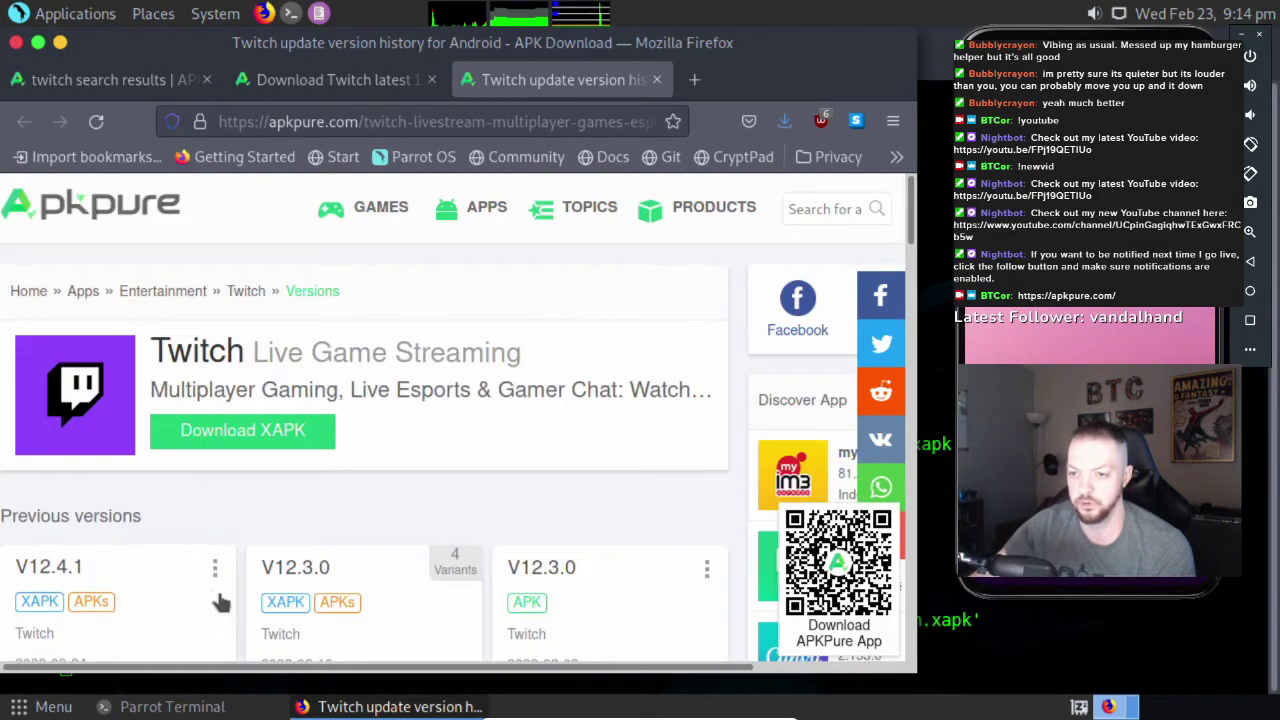
pyautogui.scroll(-4, 440, 565)
pyautogui.scroll(2, 455, 515)
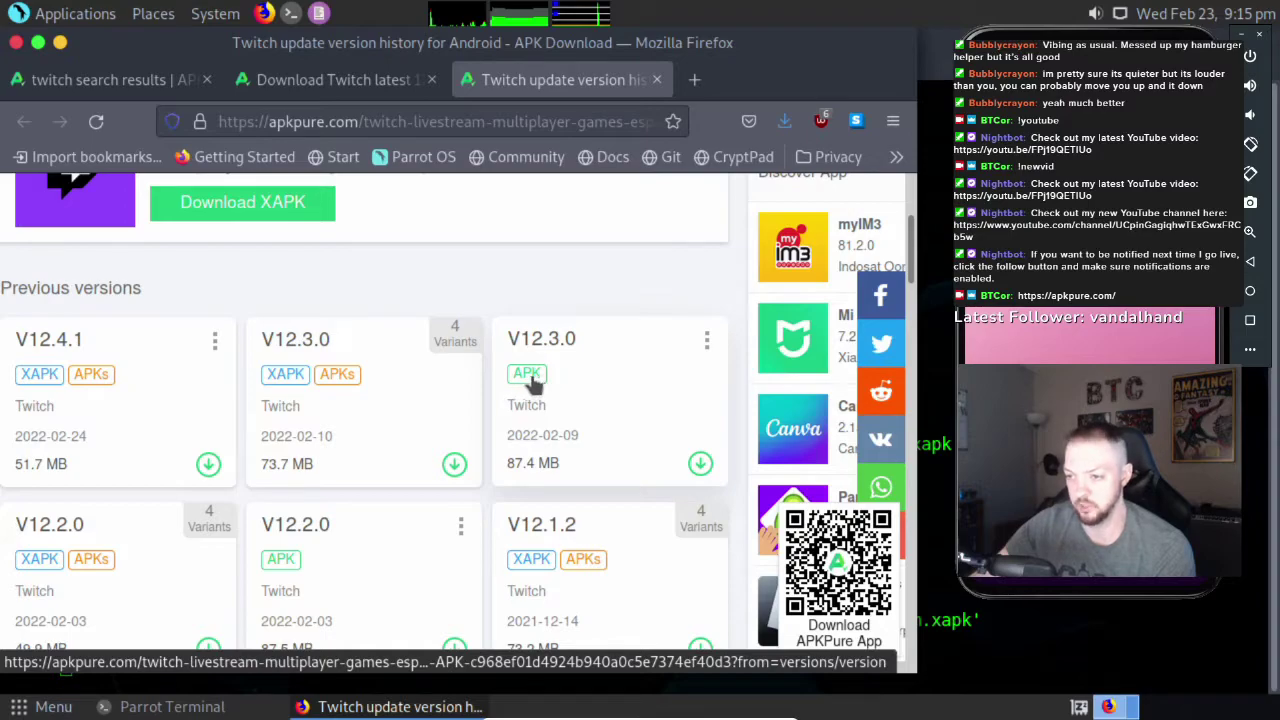
pyautogui.click(700, 463)
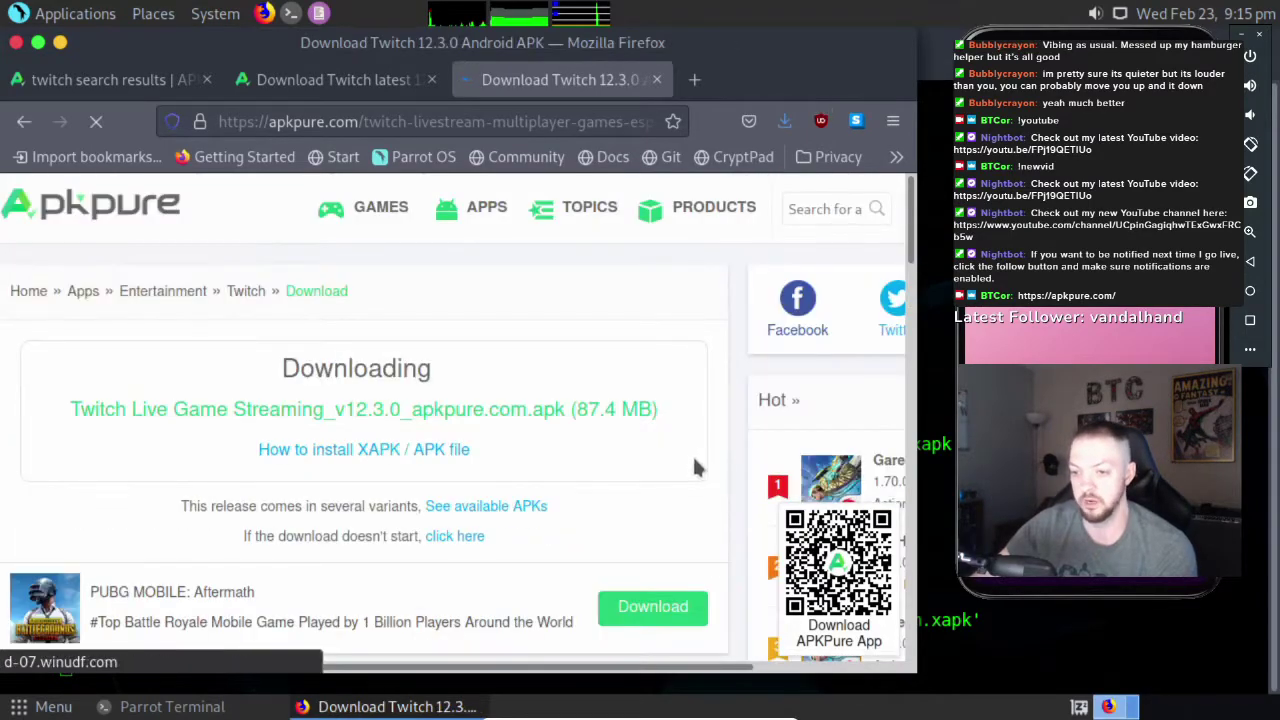
# Switch to the terminal, list the Downloads folder with ls and highlight the Twitch v12.3.0 .apk file name
pyautogui.click(536, 676)
pyautogui.hotkey('alt', 'Tab')
pyautogui.moveTo(311, 597); pyautogui.dragTo(803, 597)
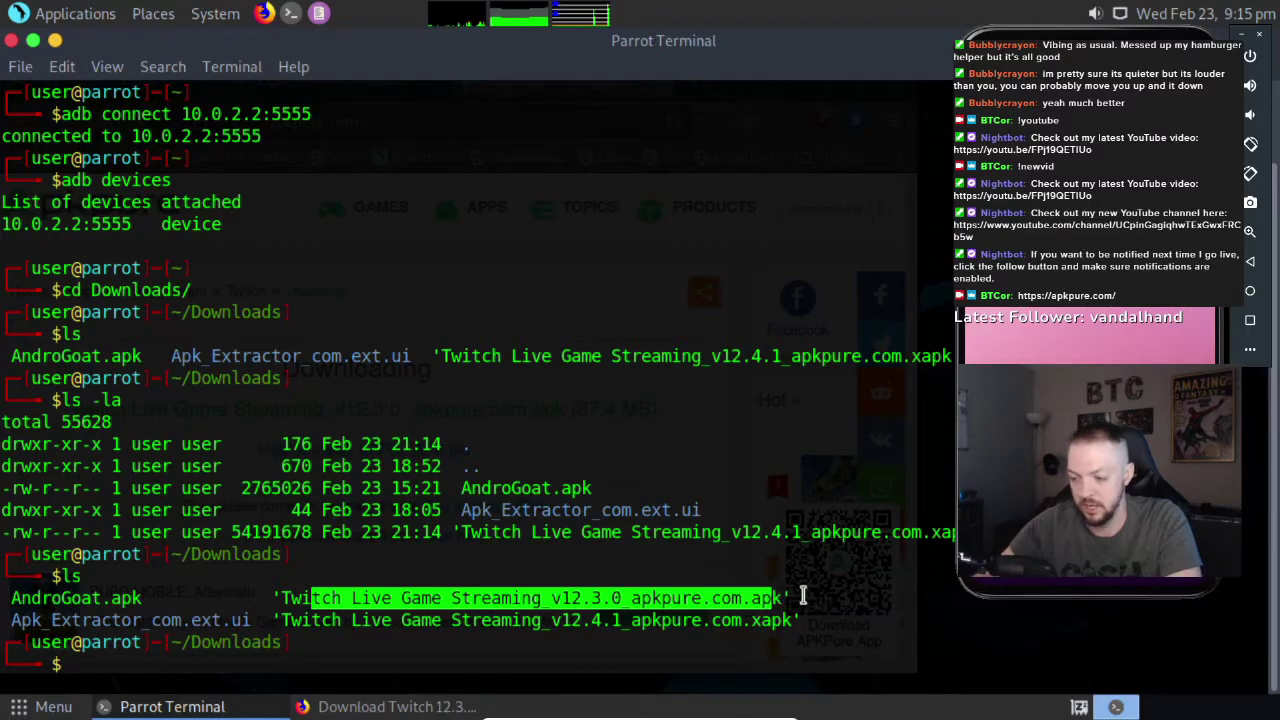
pyautogui.click(820, 591)
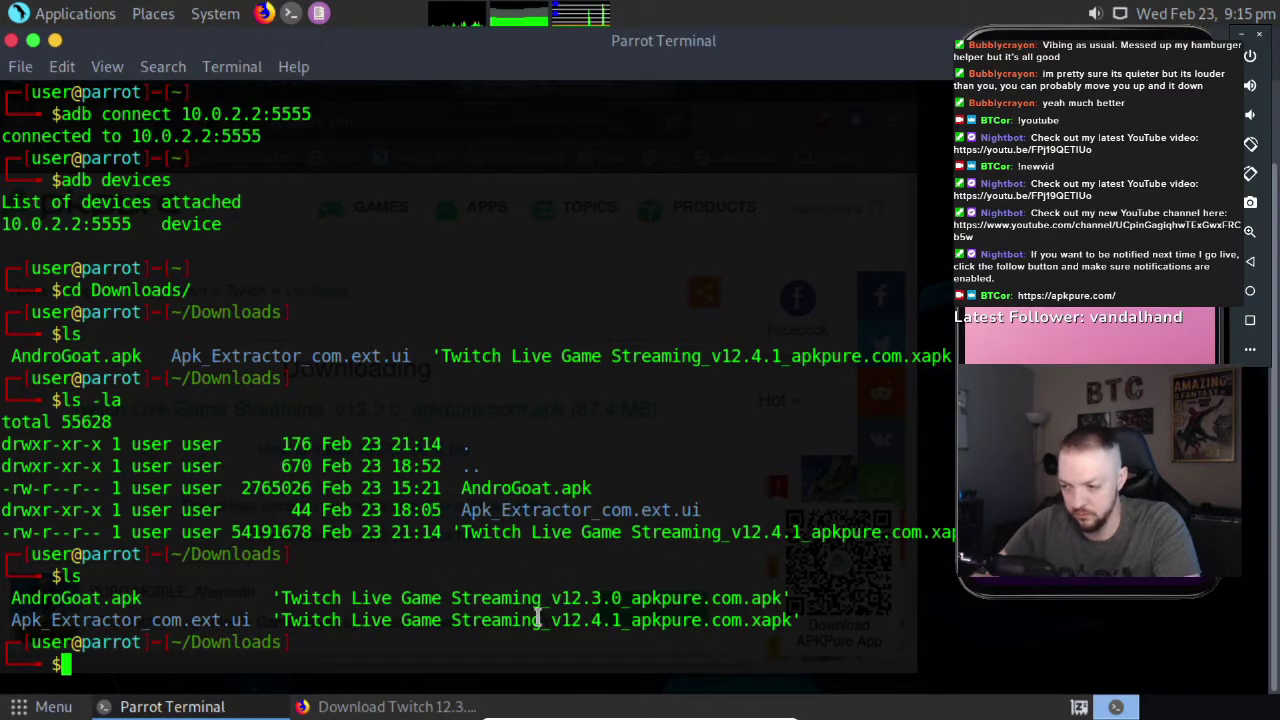
# Close the Firefox window and open Apk Extractor on the Android emulator
pyautogui.click(390, 706)
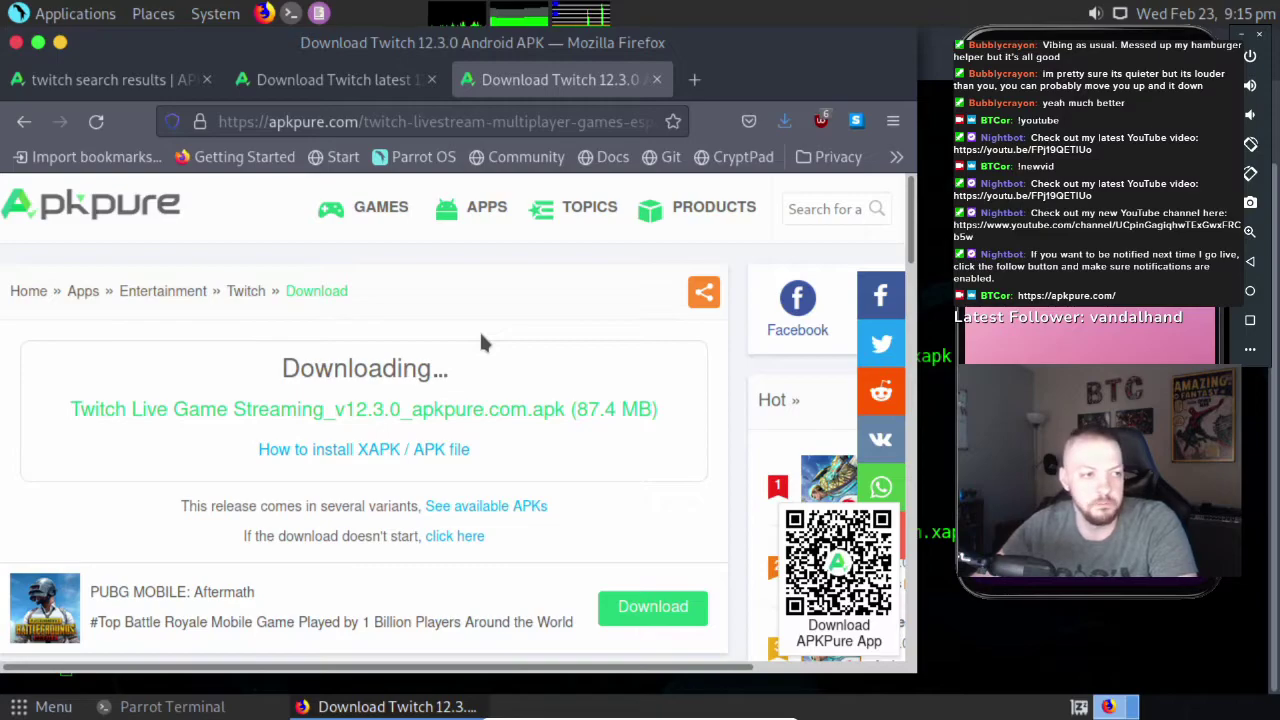
pyautogui.scroll(-2, 479, 343)
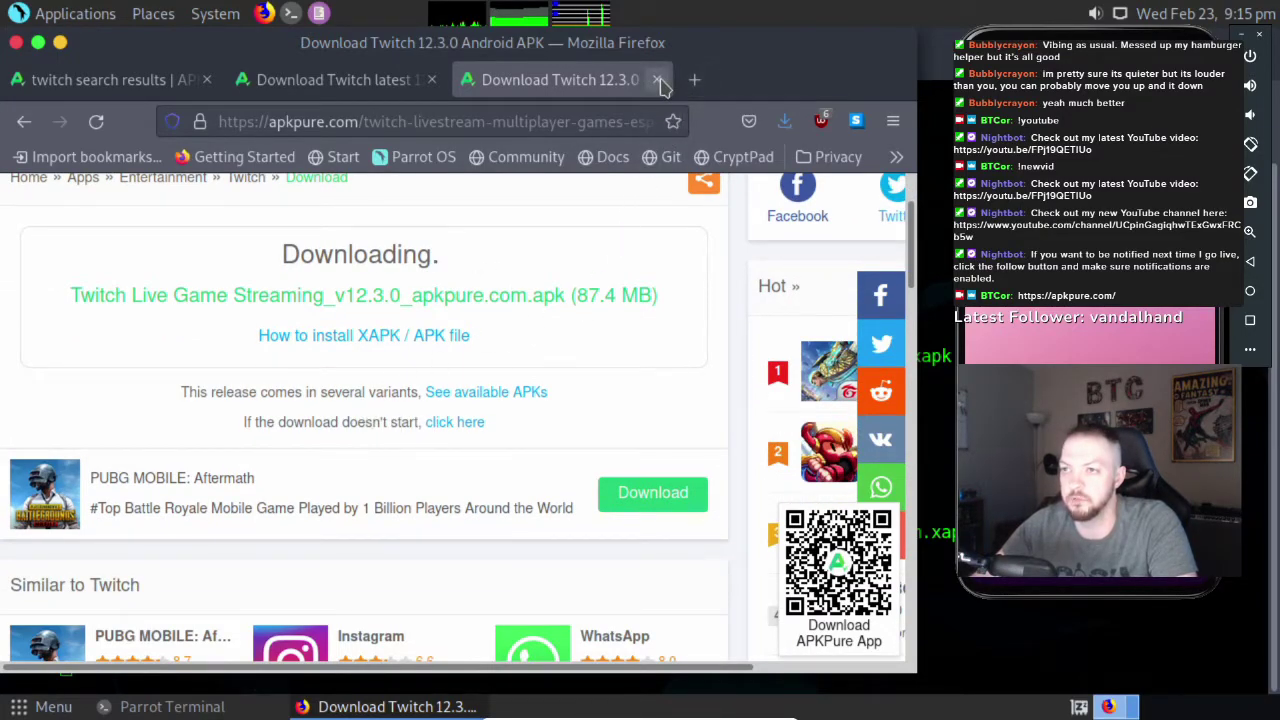
pyautogui.click(16, 44)
pyautogui.click(688, 318)
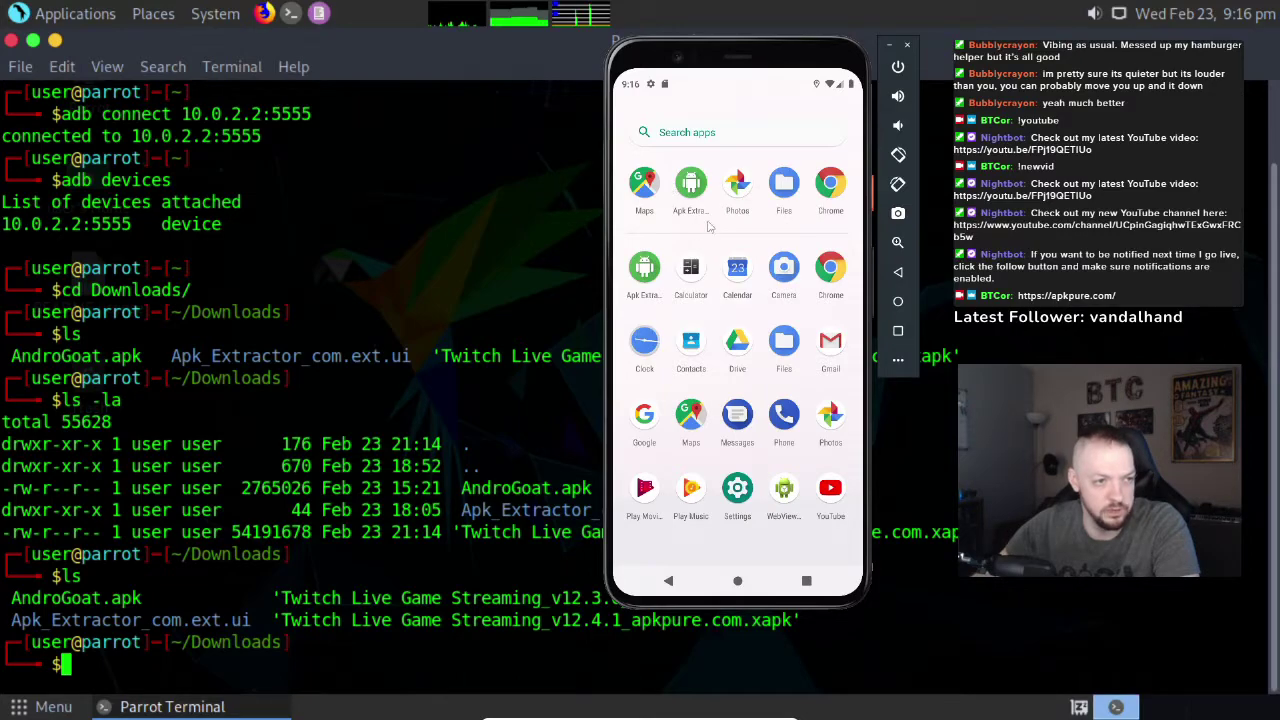
pyautogui.click(691, 185)
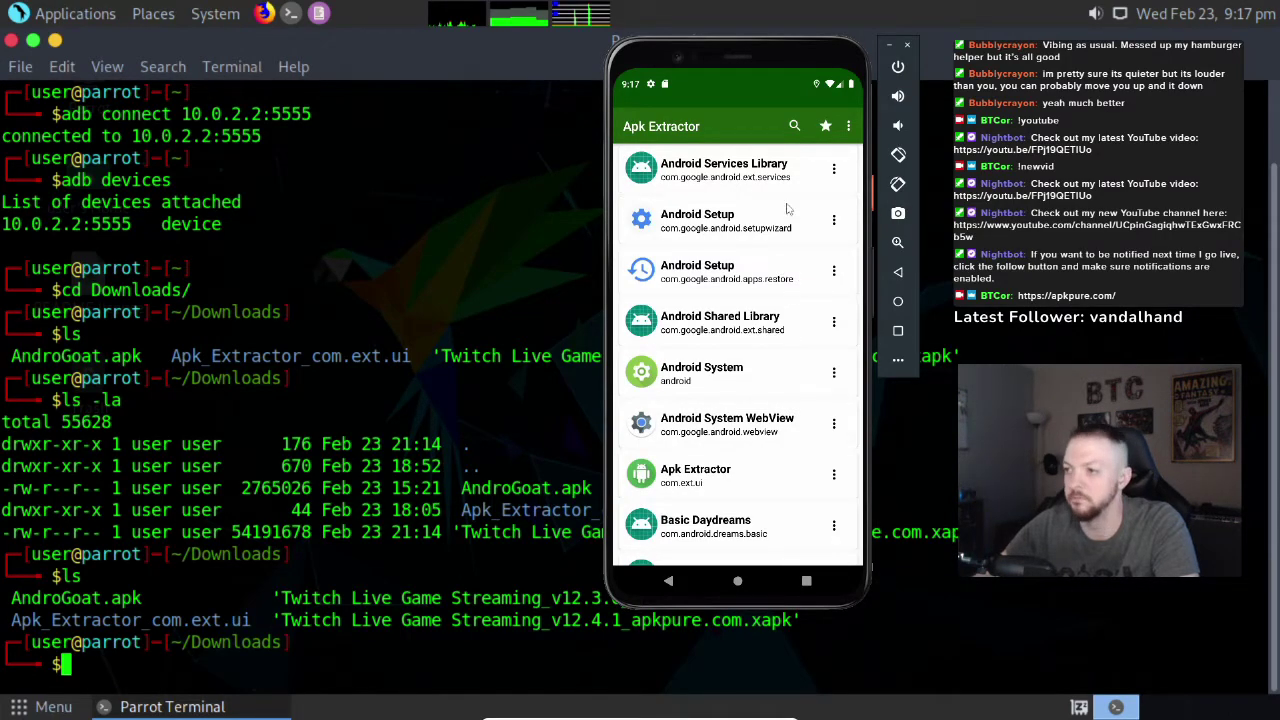
# Examine the apps and package names listed in Apk Extractor, down to the Google Play and HTML Viewer entries
pyautogui.scroll(-10, 748, 432)
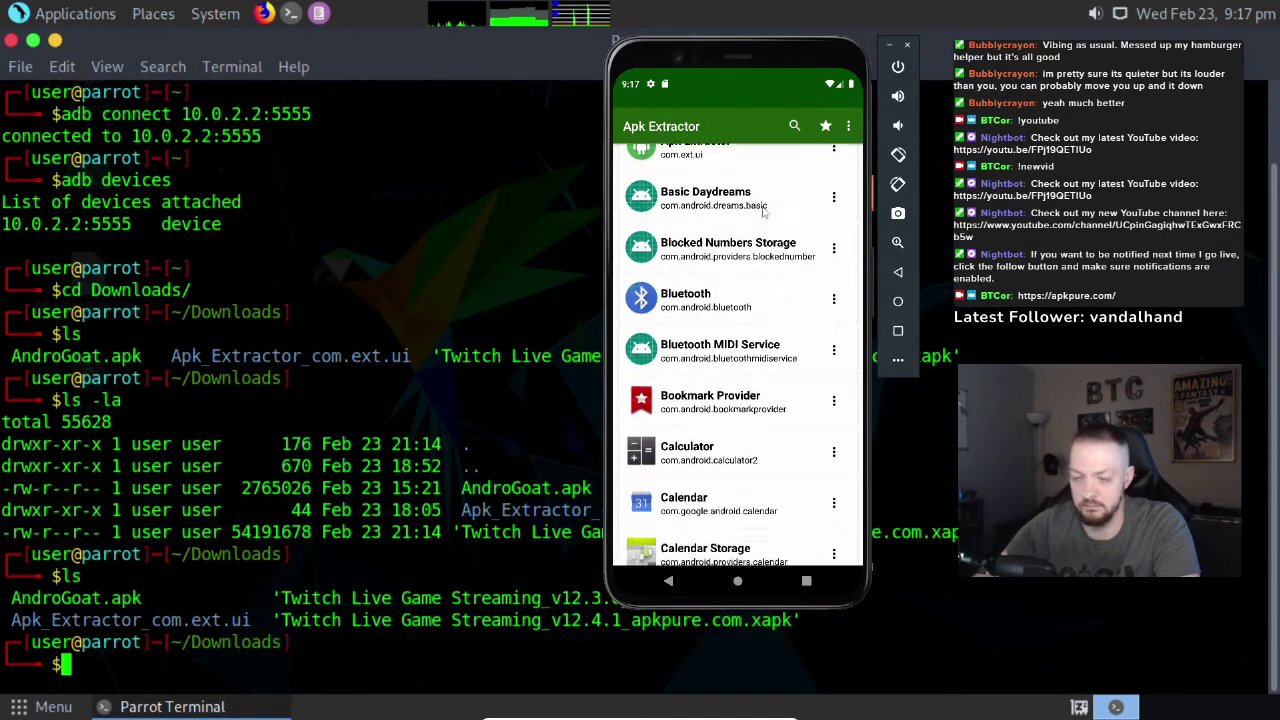
pyautogui.scroll(-5, 768, 262)
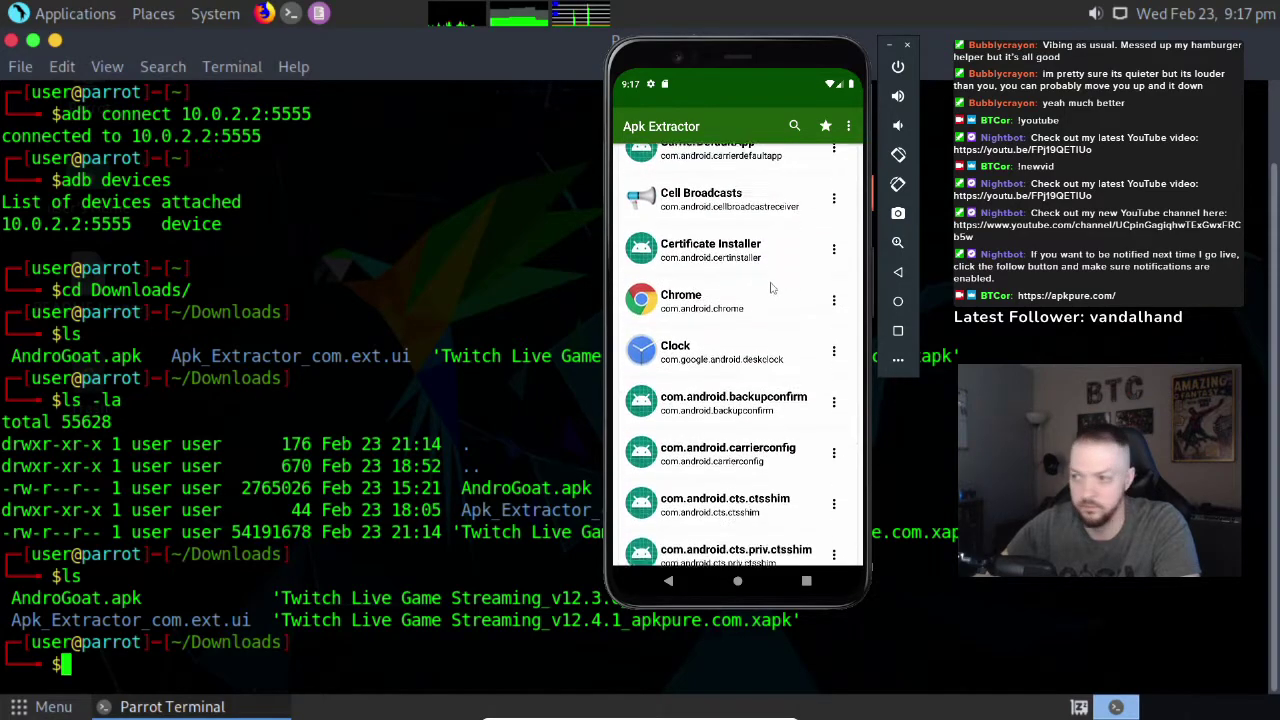
pyautogui.moveTo(743, 352); pyautogui.dragTo(703, 436)
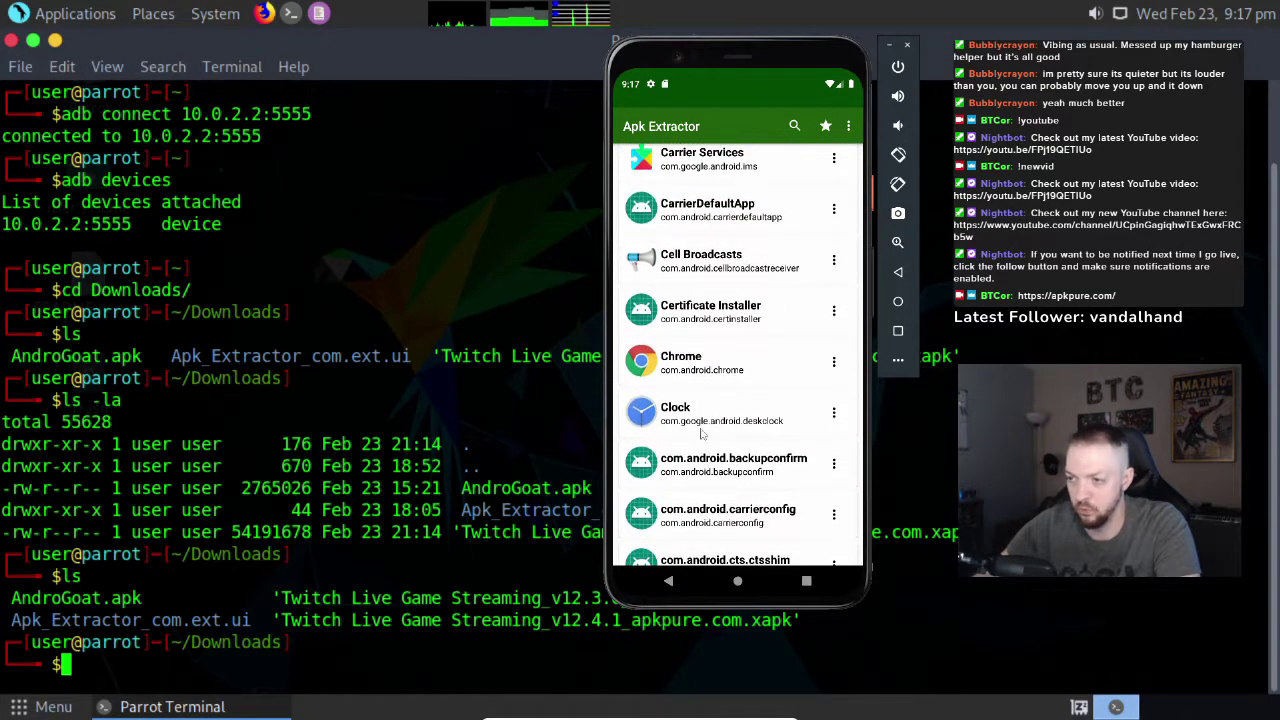
pyautogui.scroll(-4, 725, 413)
pyautogui.scroll(-4, 655, 314)
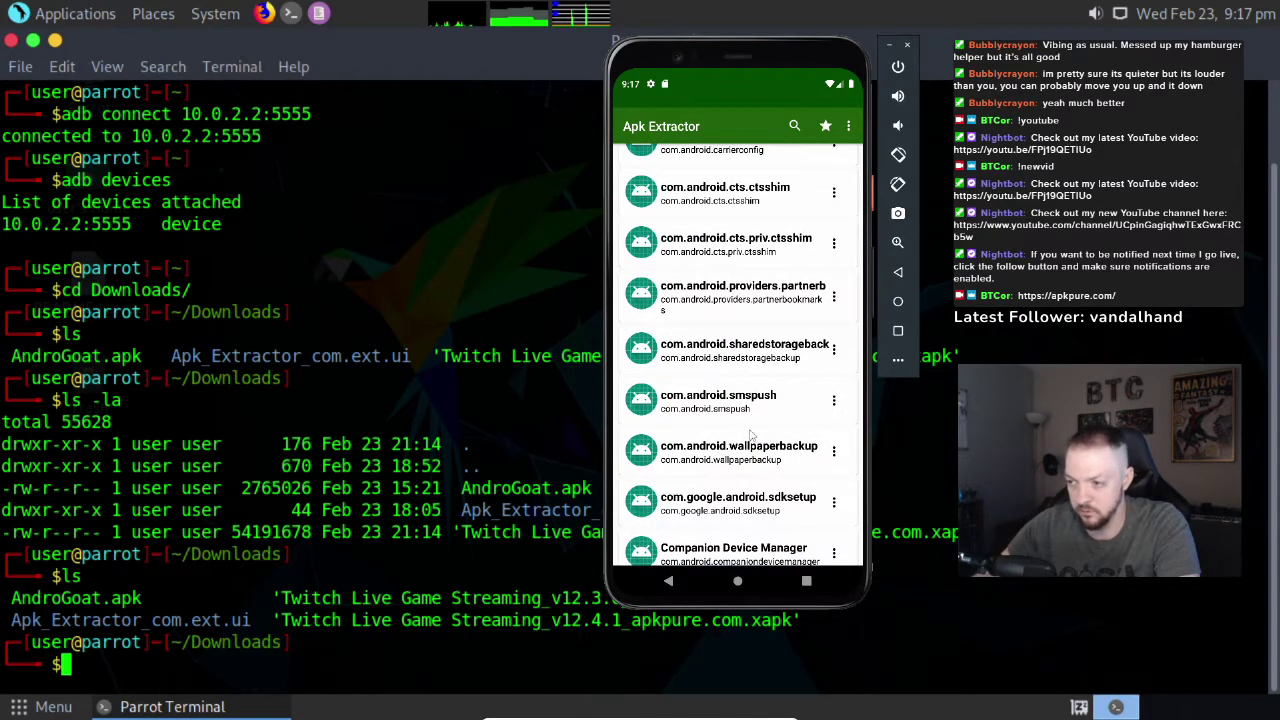
pyautogui.scroll(-3, 760, 345)
pyautogui.scroll(-2, 770, 332)
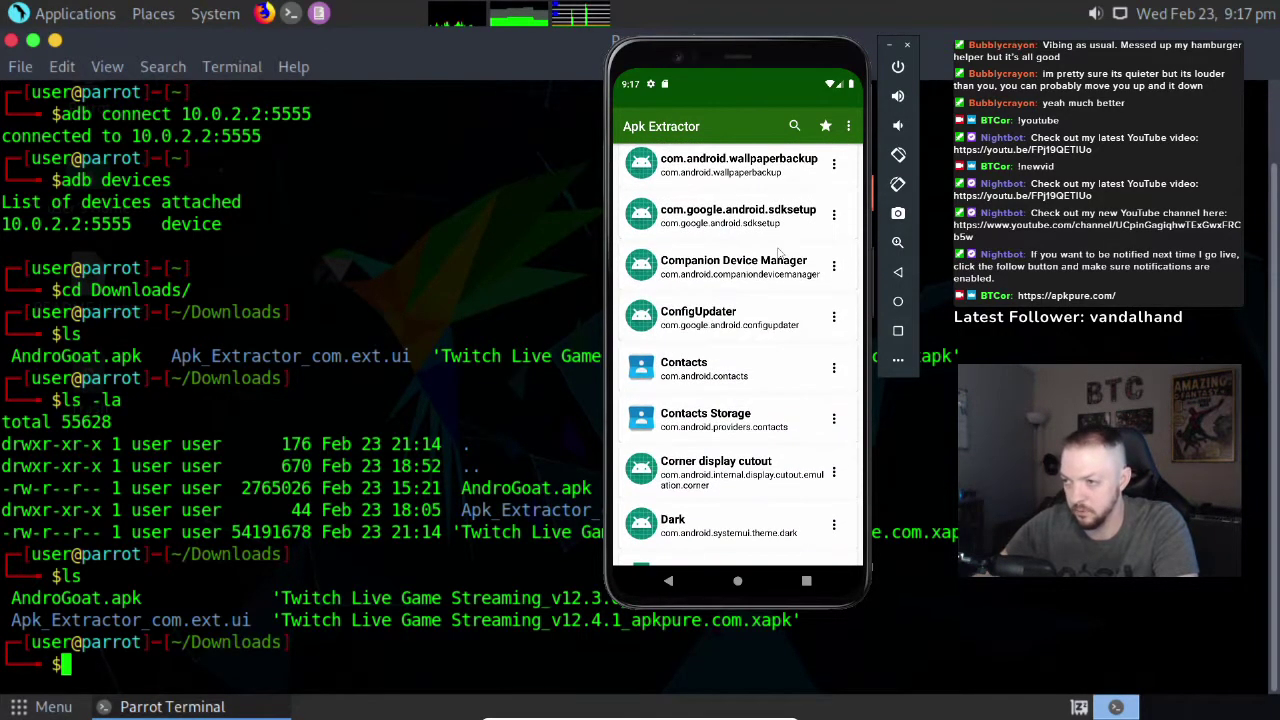
pyautogui.scroll(-2, 756, 282)
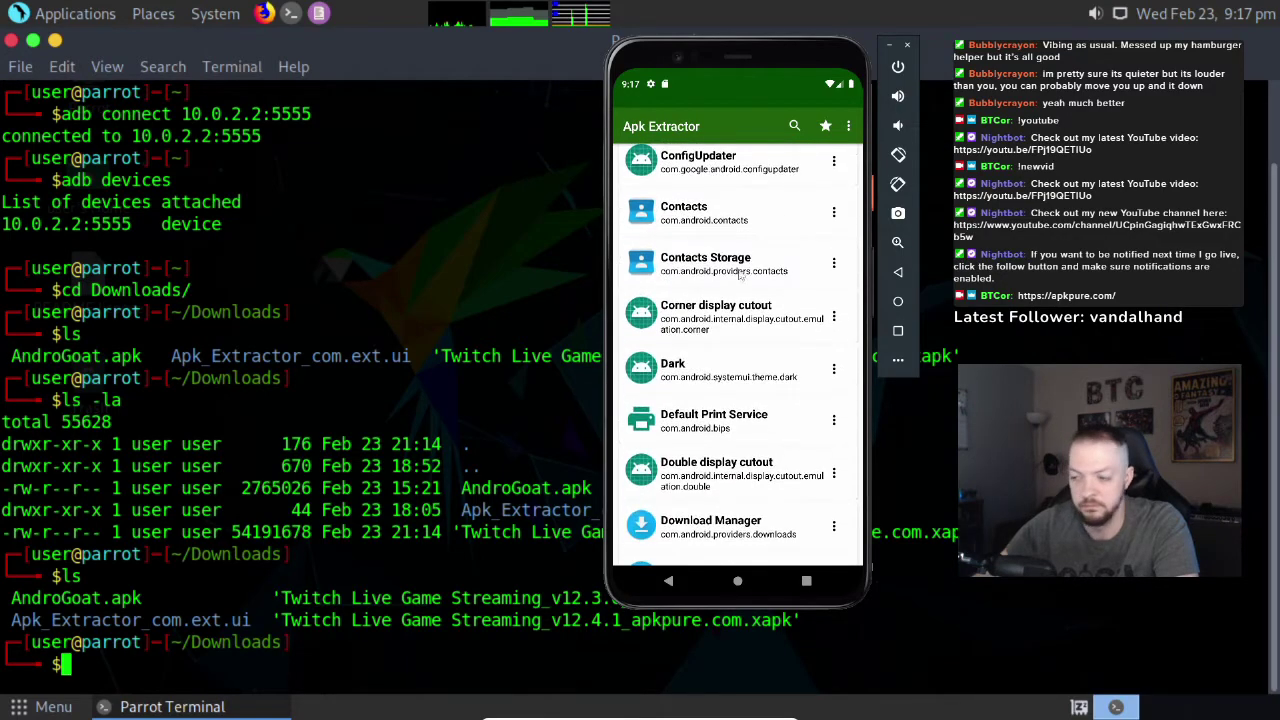
pyautogui.scroll(5, 757, 283)
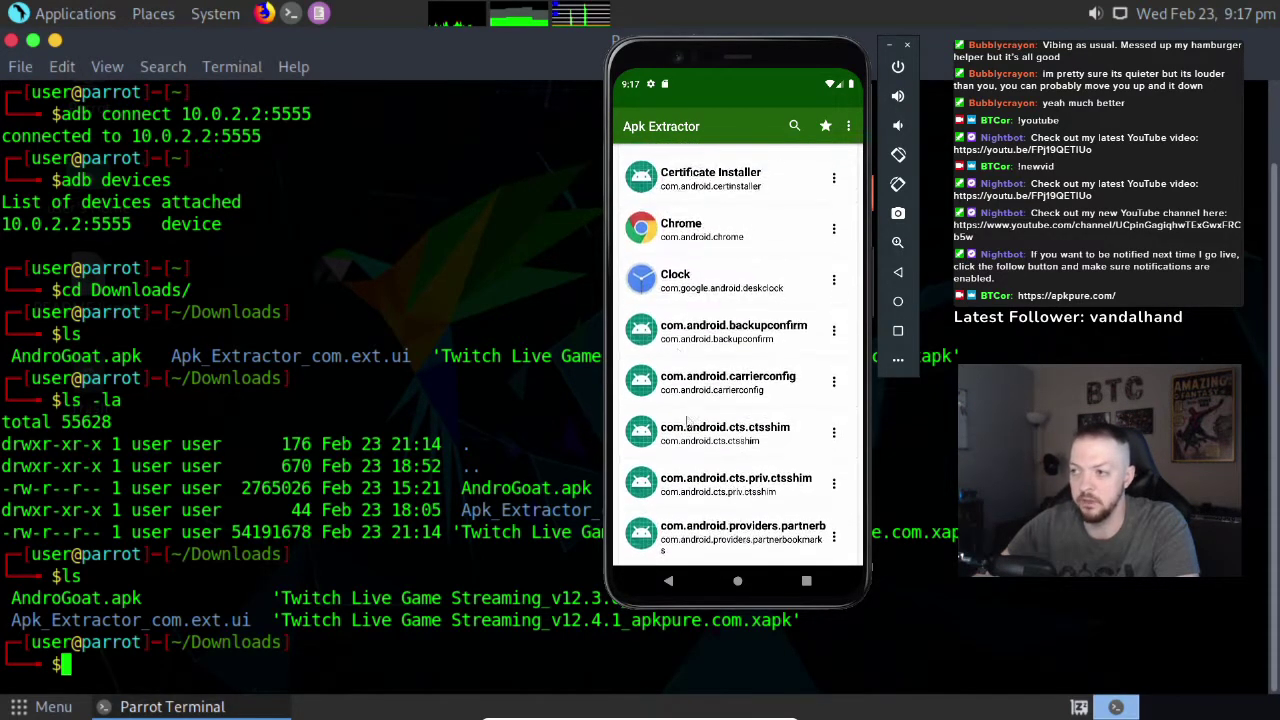
pyautogui.scroll(-10, 726, 254)
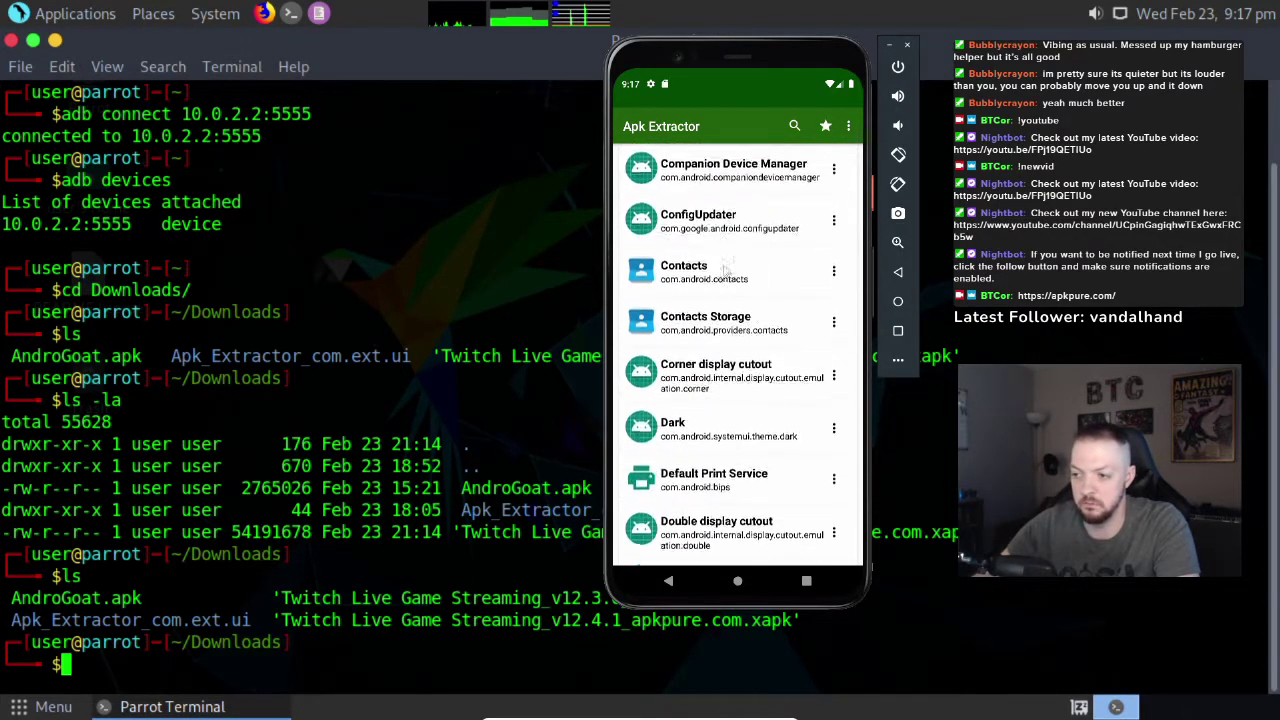
pyautogui.scroll(-8, 698, 385)
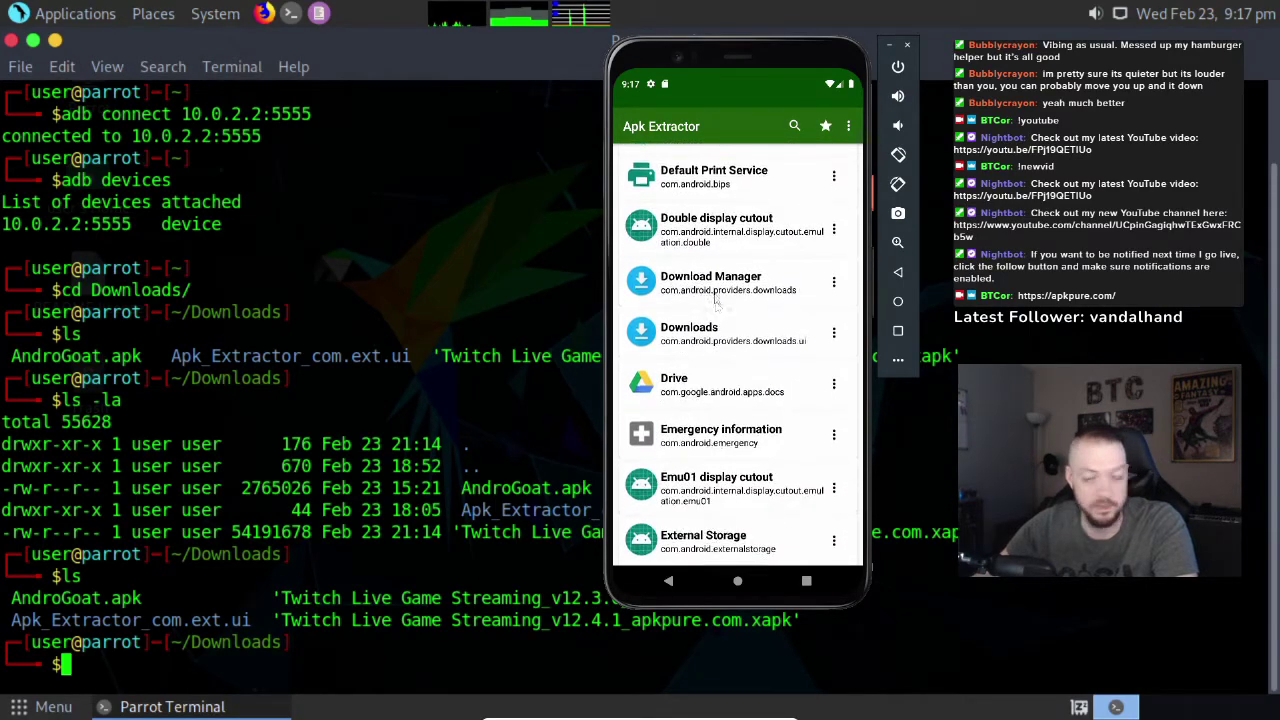
pyautogui.scroll(-12, 729, 244)
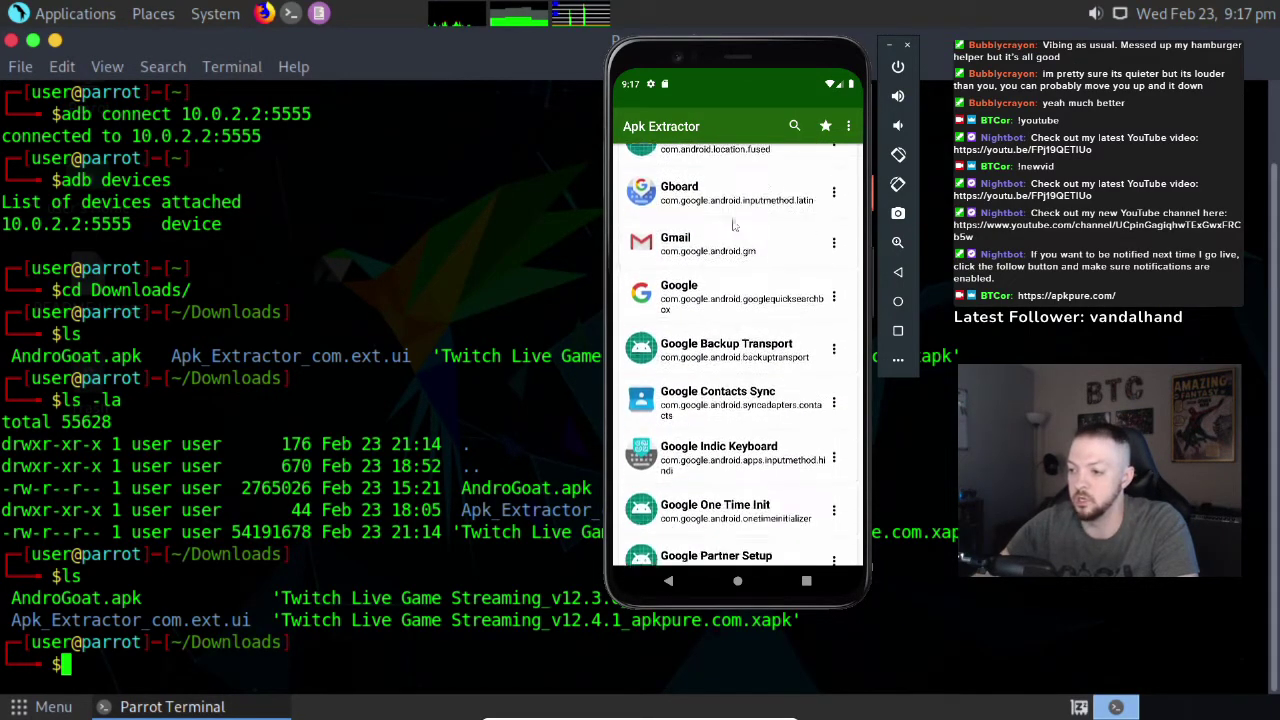
pyautogui.scroll(-1, 746, 205)
pyautogui.scroll(1, 740, 245)
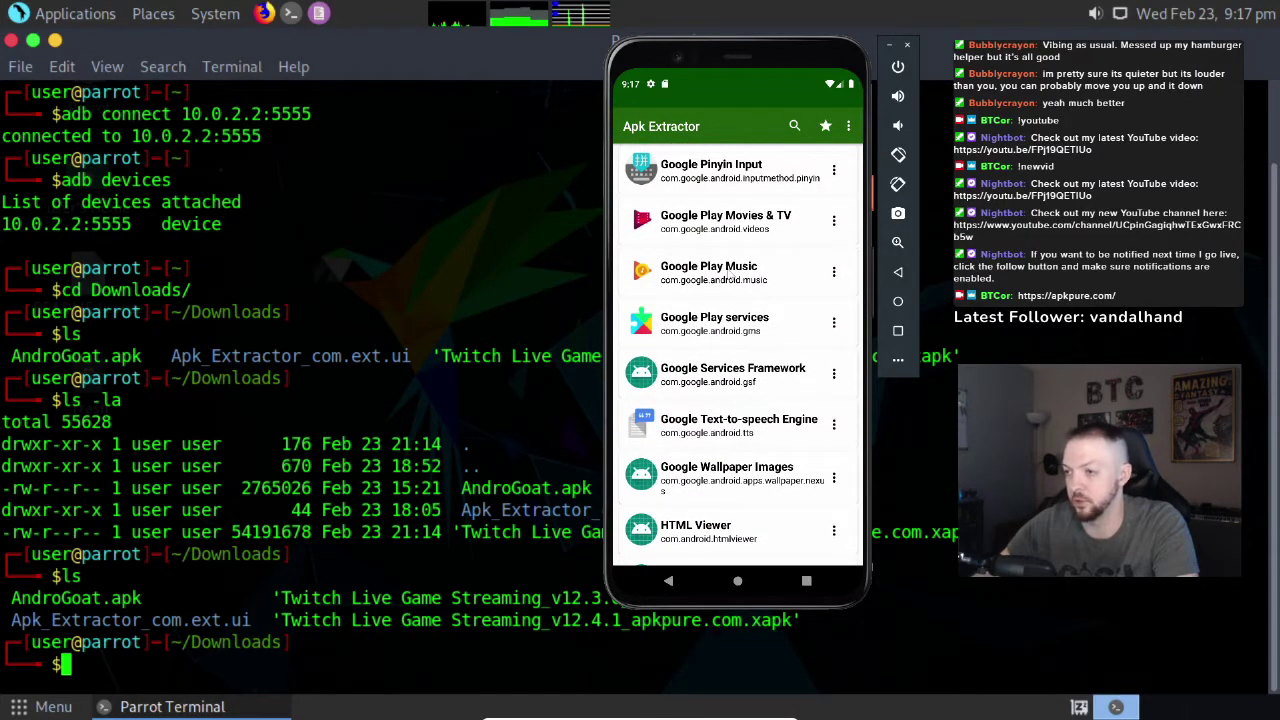
pyautogui.click(711, 274)
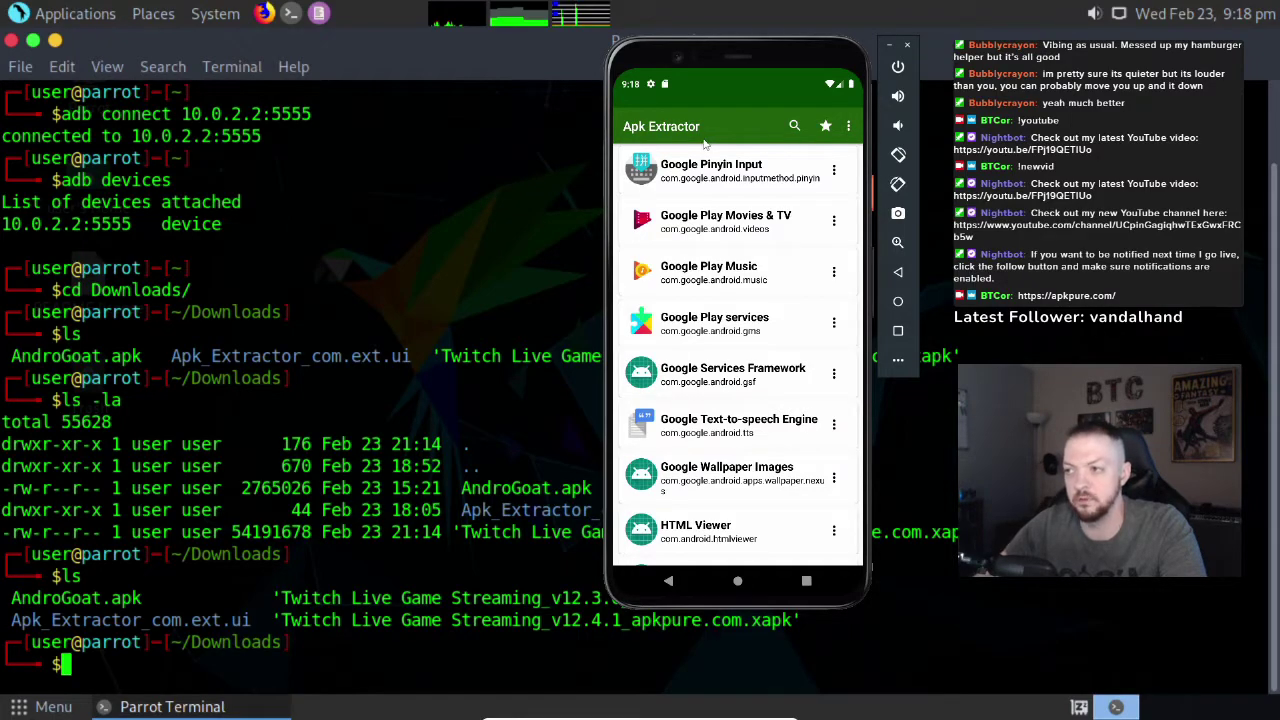
# In Apk Extractor's settings, browse the saved path: view the extracted Google Play Music folder and go back up to /storage/emulated
pyautogui.click(849, 127)
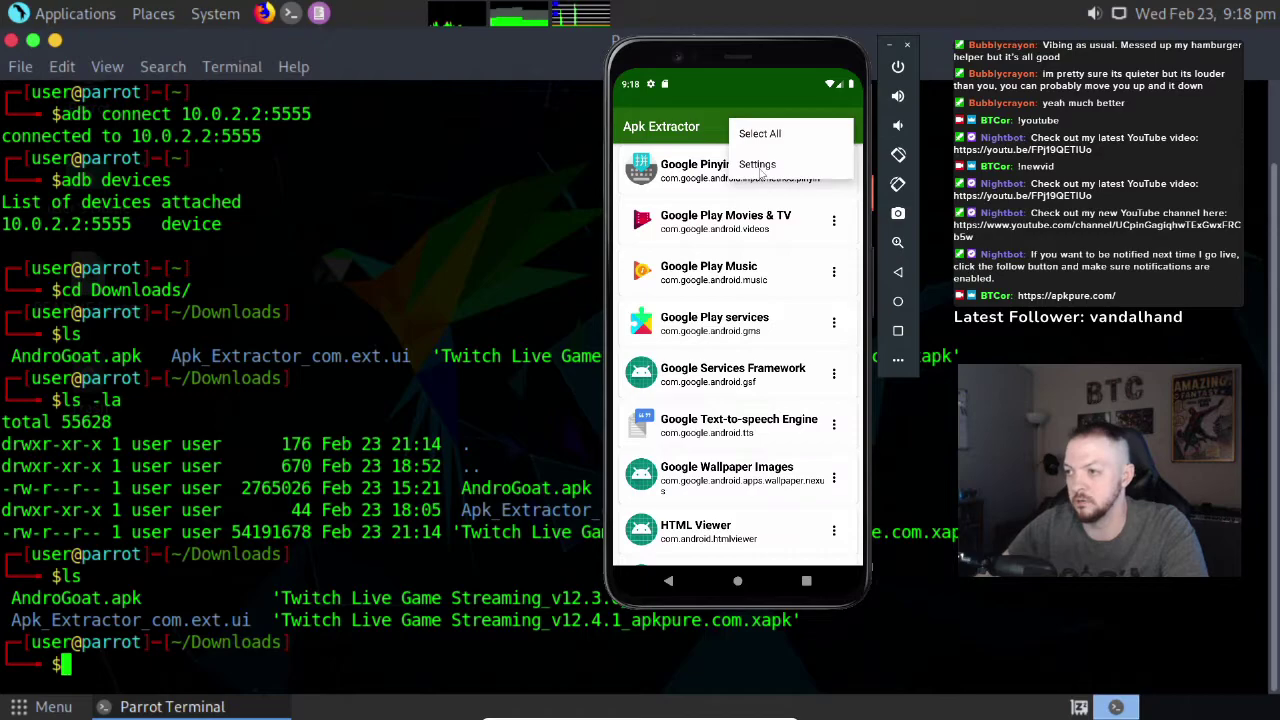
pyautogui.click(758, 165)
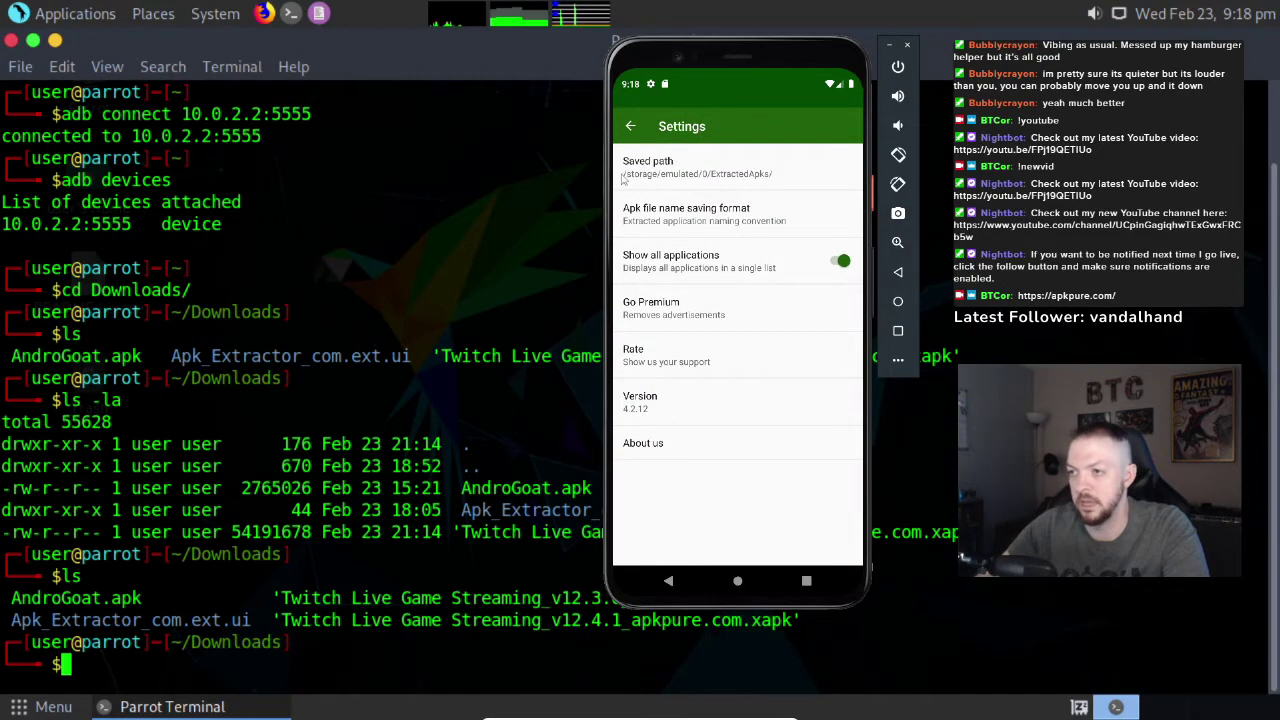
pyautogui.click(628, 174)
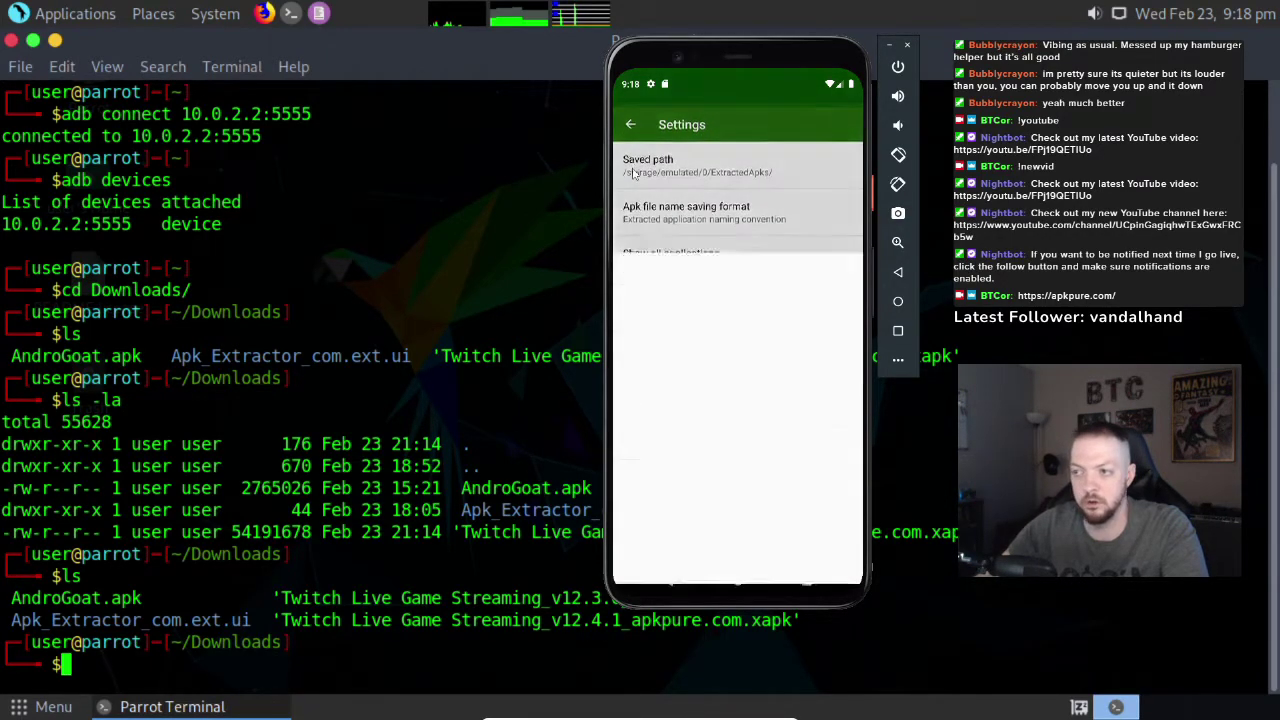
pyautogui.click(667, 166)
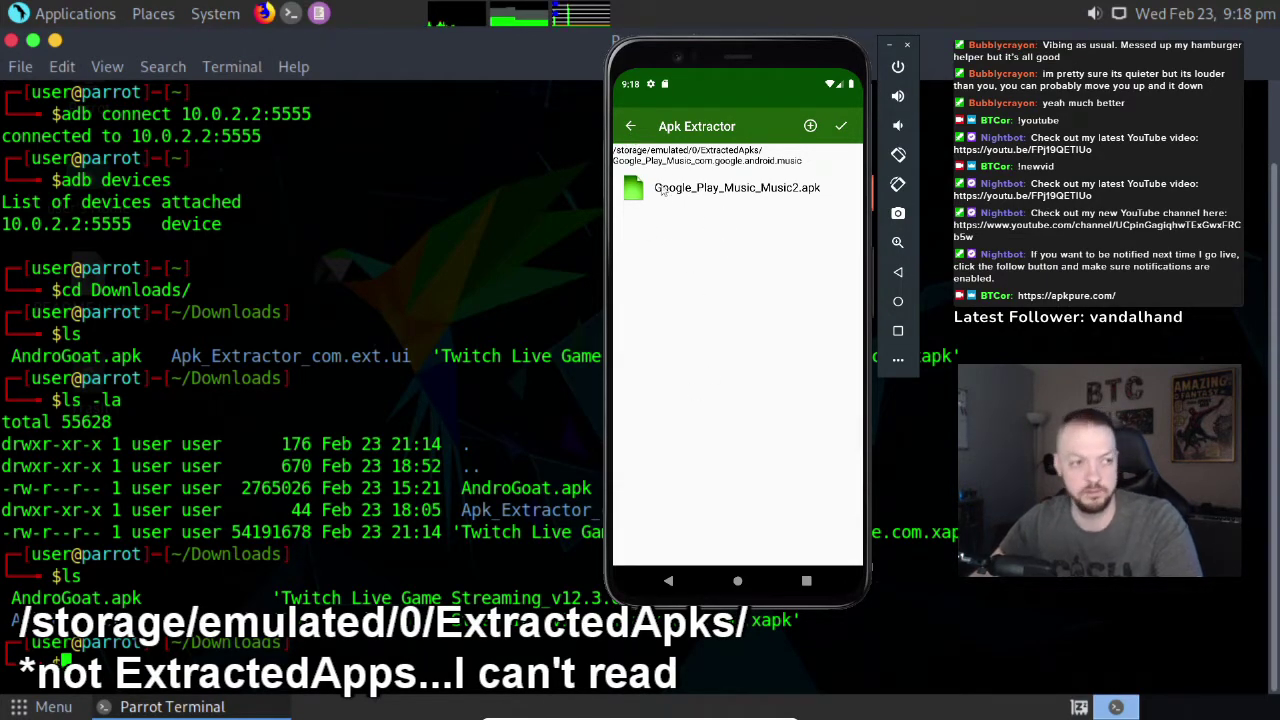
pyautogui.click(626, 126)
pyautogui.click(628, 126)
pyautogui.click(628, 126)
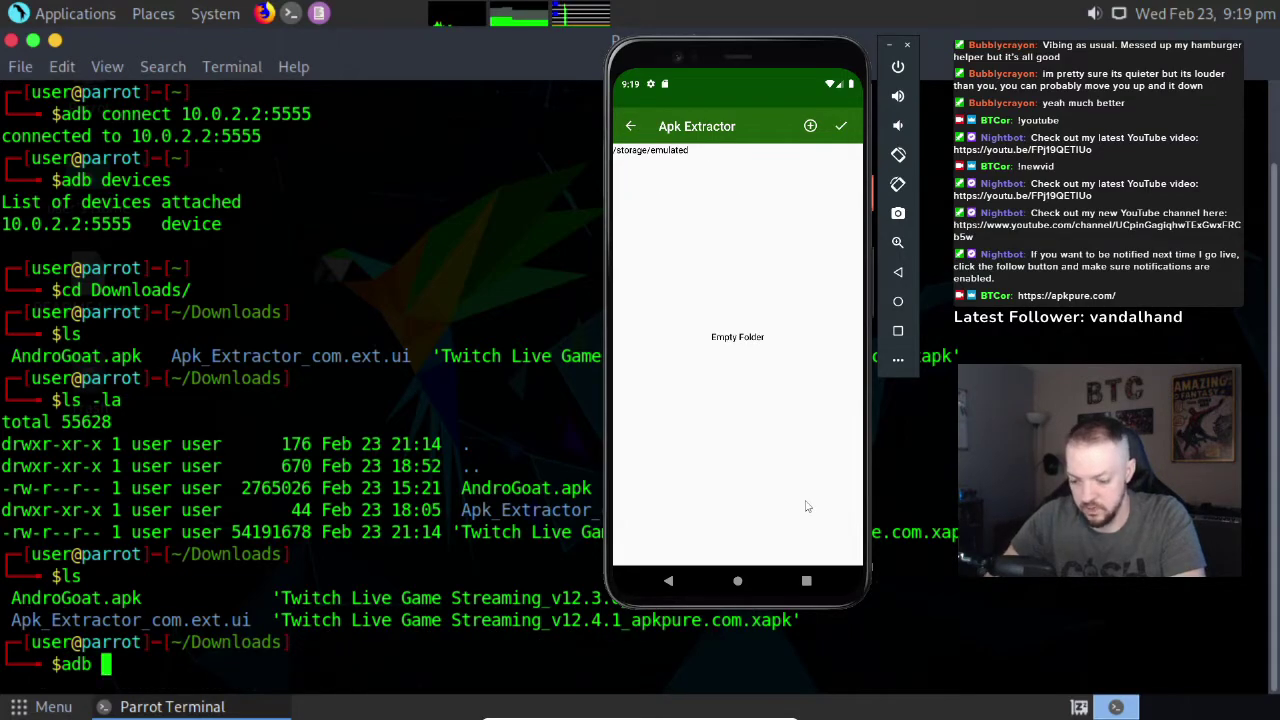
# Open an adb shell on the emulator from the terminal and switch to root with su
pyautogui.write('shell')
pyautogui.press('Return')
pyautogui.write('su')
pyautogui.press('Return')
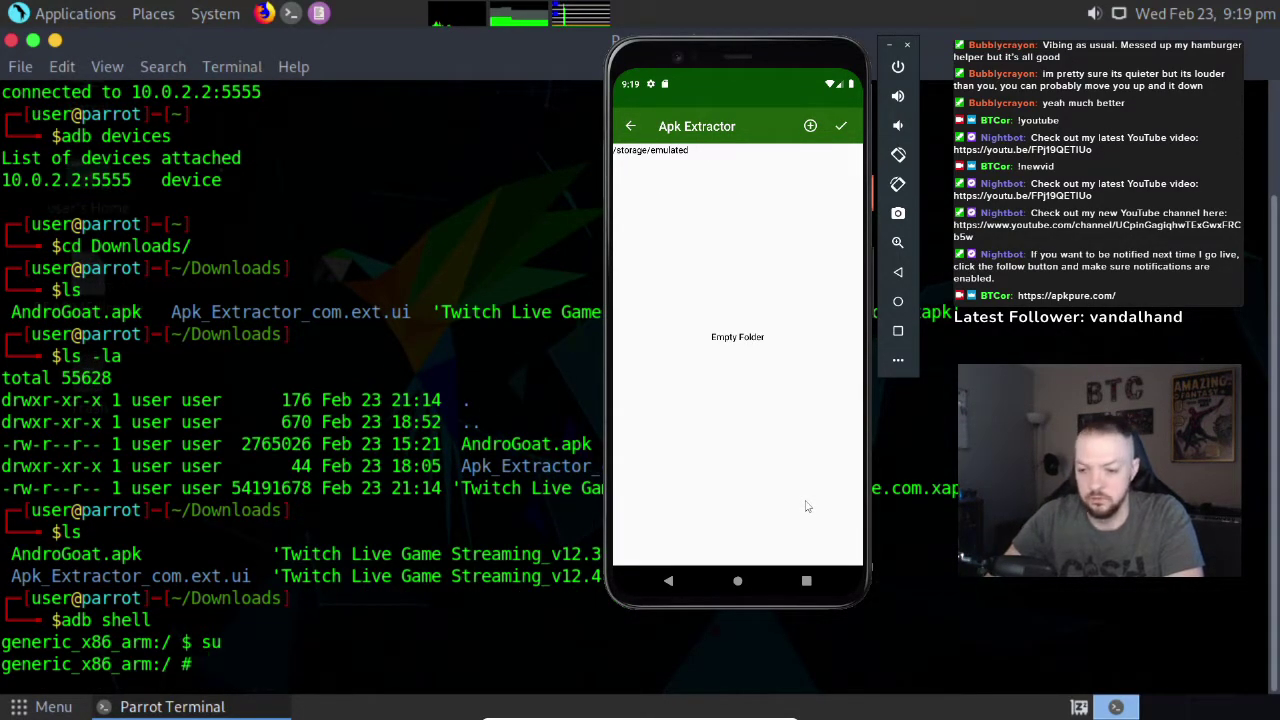
# Return Apk Extractor to its Settings page for reference and change the root shell's directory to /storage/emulated/0/ExtractedApks/
pyautogui.write('cd ')
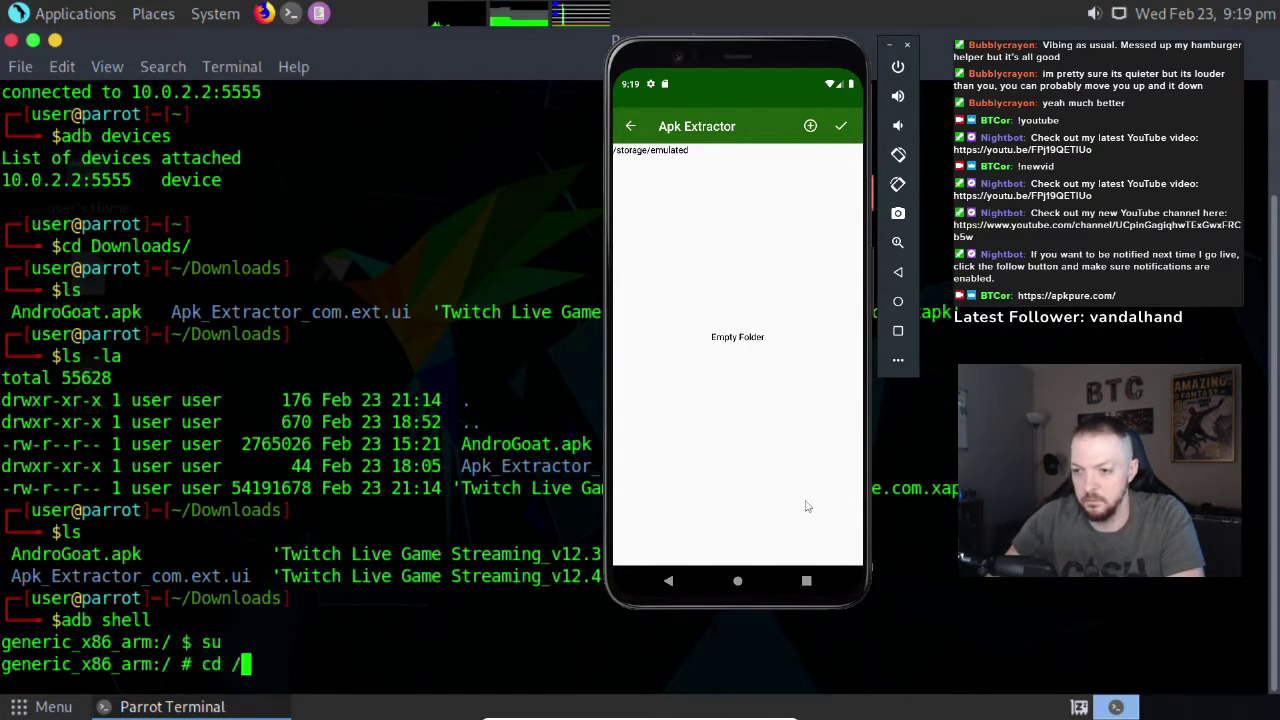
pyautogui.write('/')
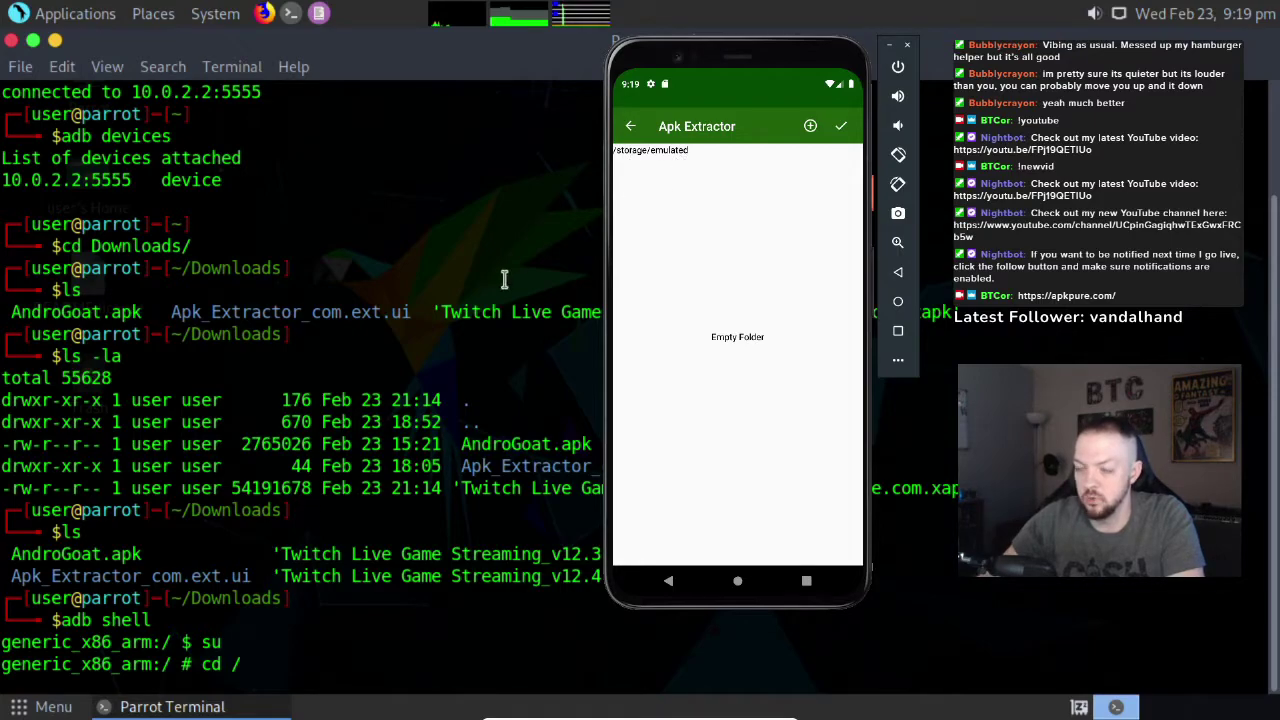
pyautogui.click(630, 125)
pyautogui.click(630, 125)
pyautogui.click(630, 125)
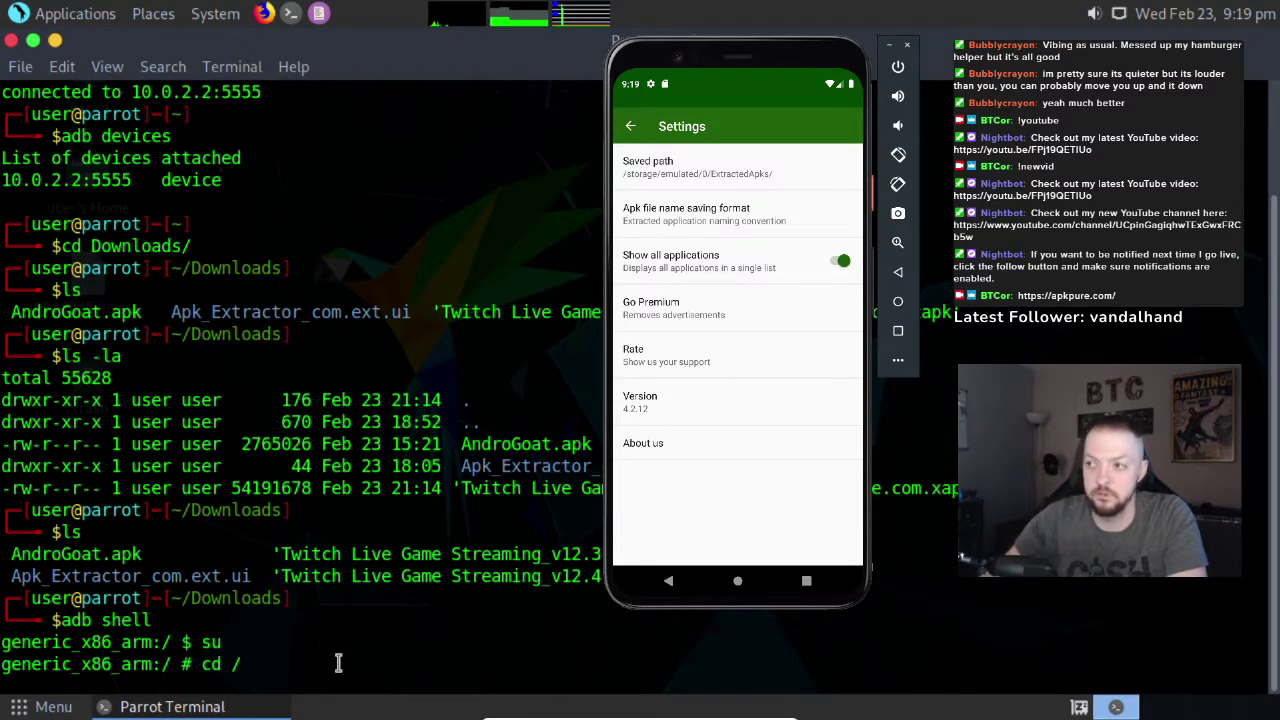
pyautogui.write('stor')
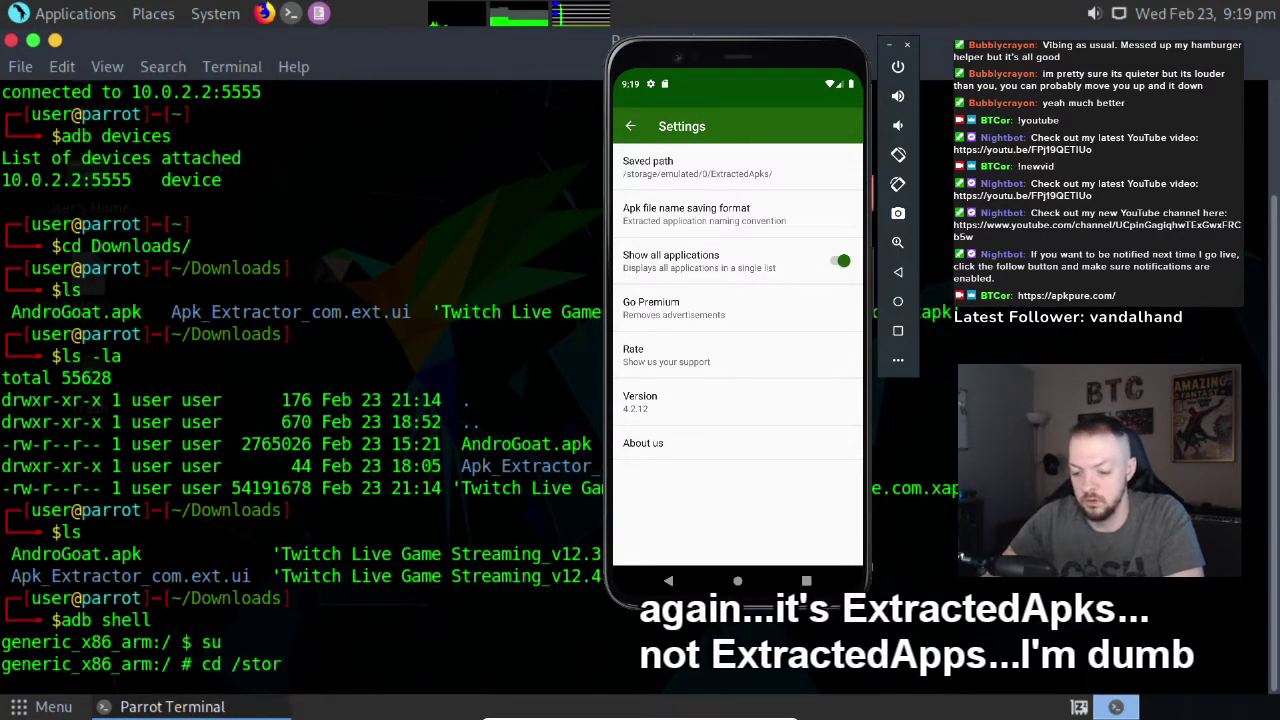
pyautogui.press('Tab')
pyautogui.write('emul')
pyautogui.press('Tab')
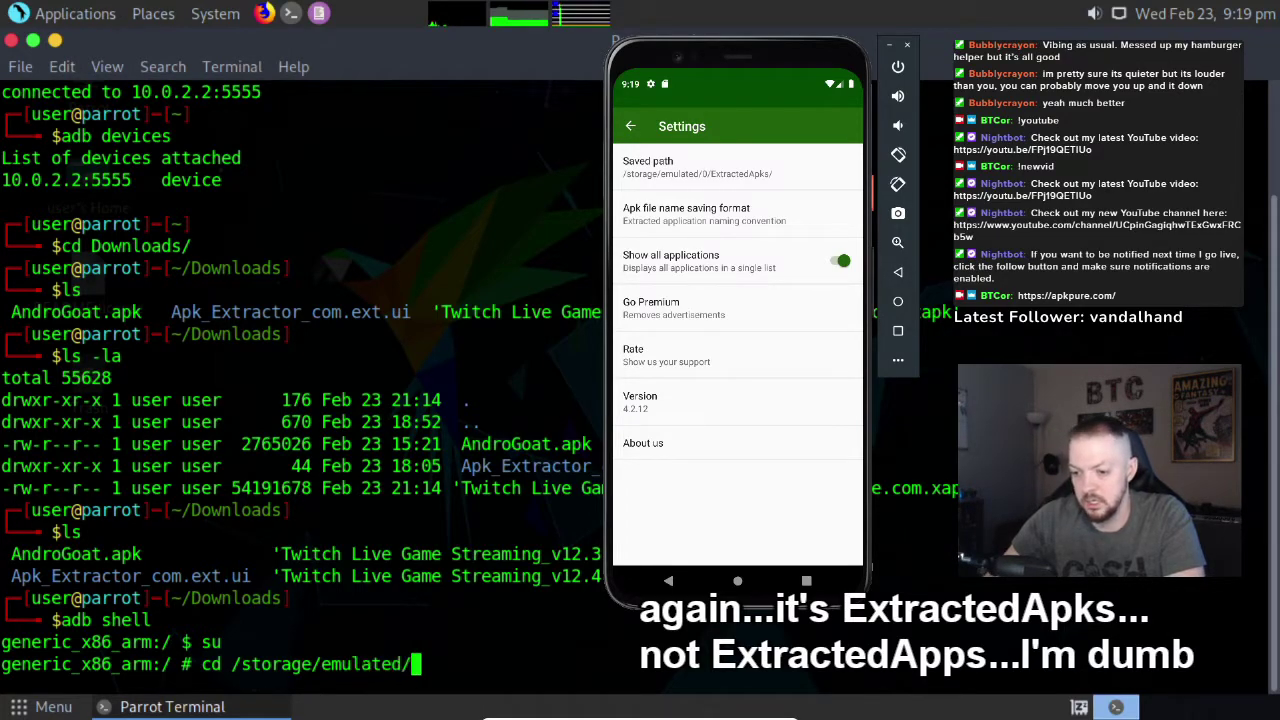
pyautogui.write('0/Extr')
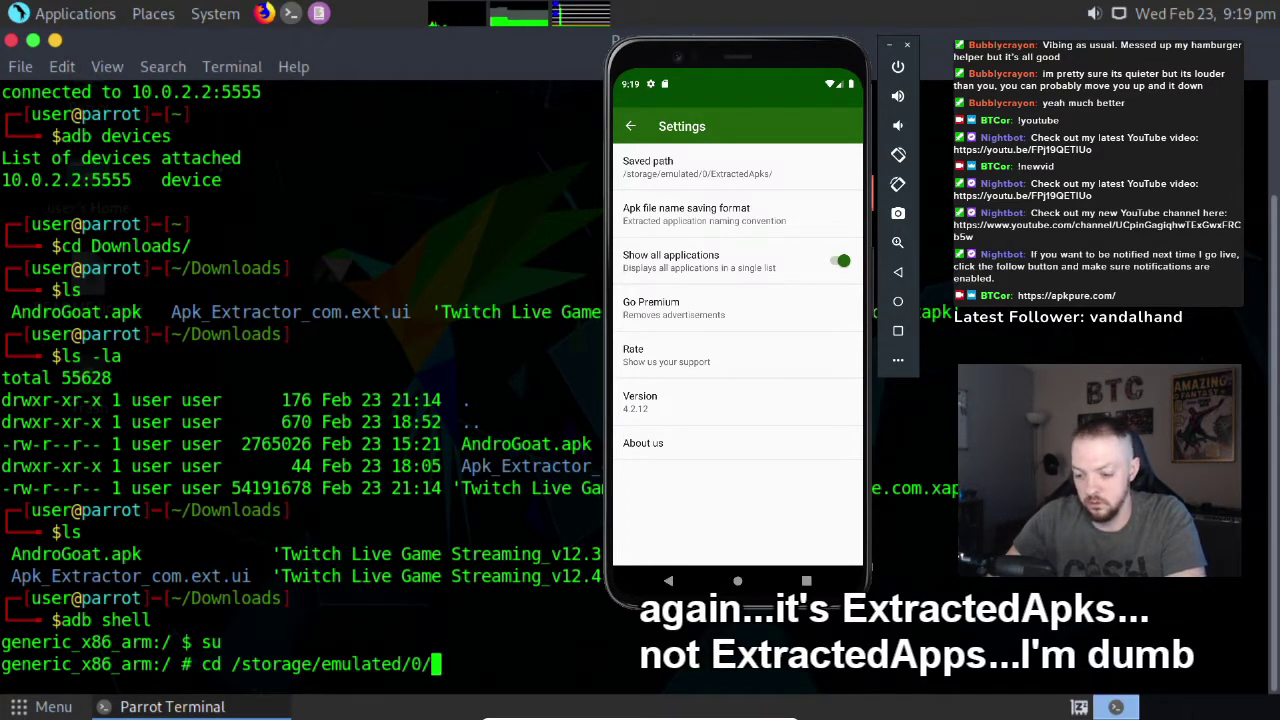
pyautogui.press('Tab')
pyautogui.press('Return')
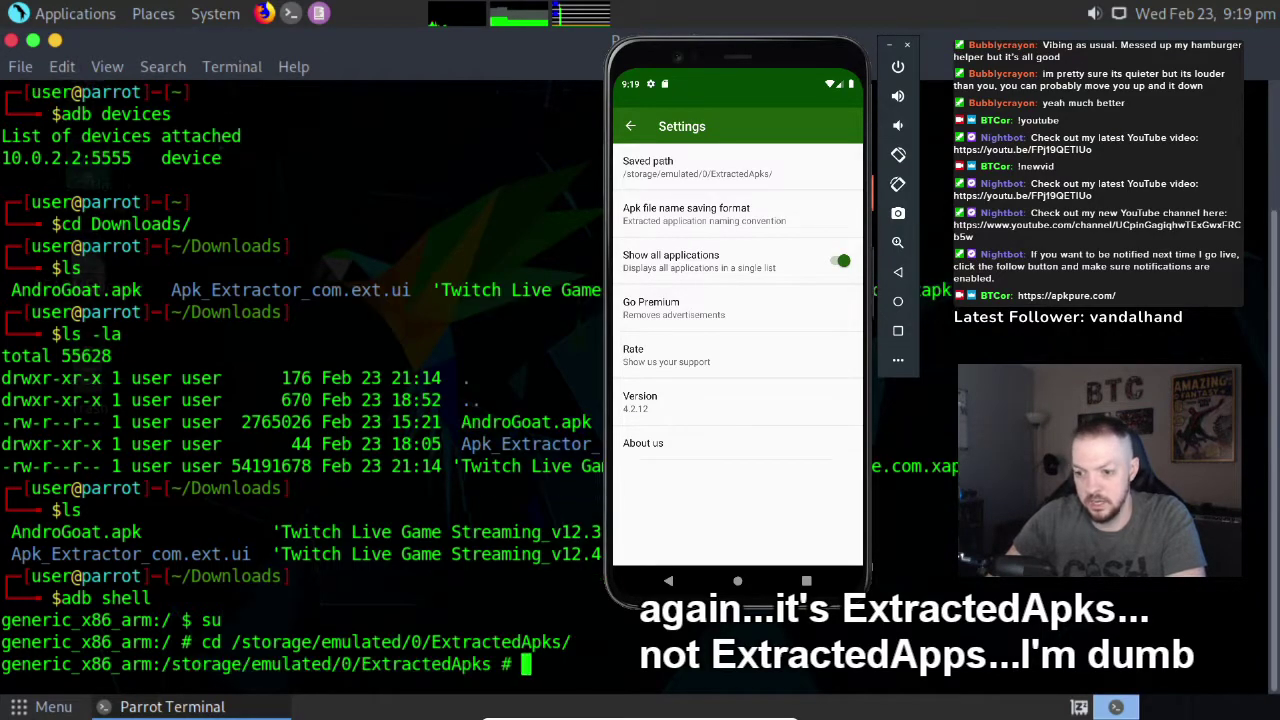
# List the ExtractedApks folder with ls, enter Google_Play_Music_com.google.android.music/ and list its files
pyautogui.write('ls')
pyautogui.press('Return')
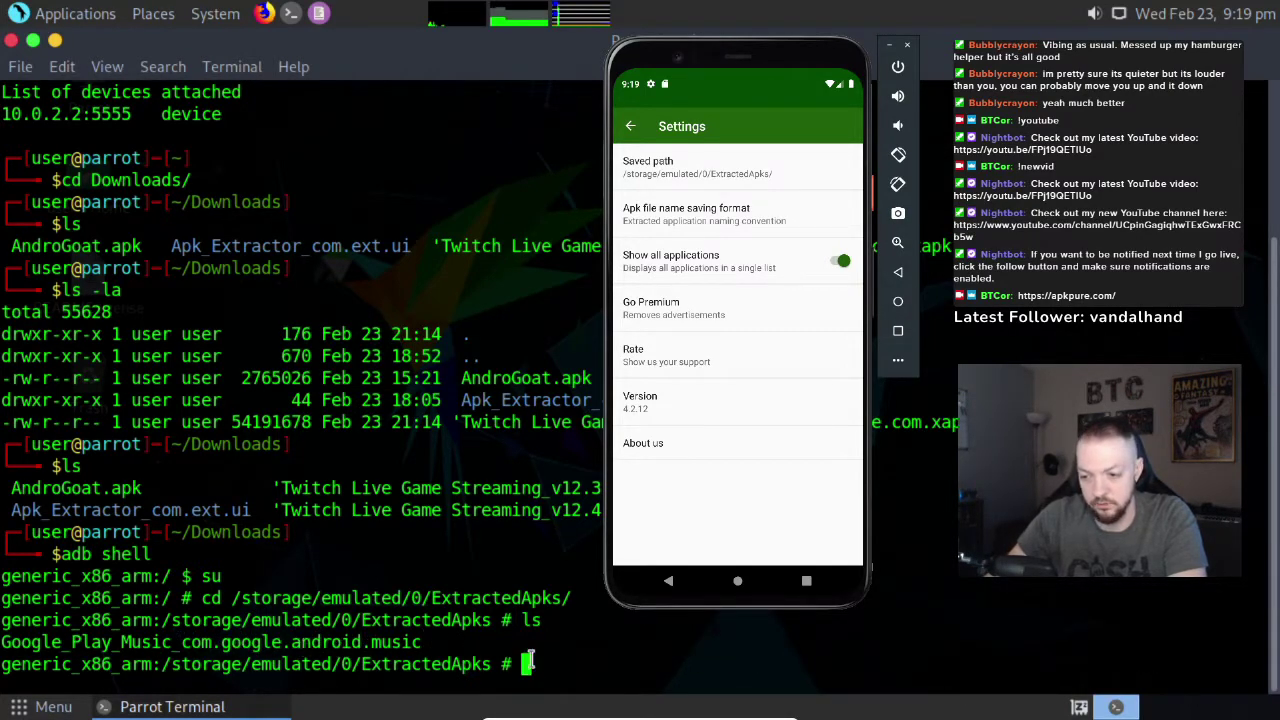
pyautogui.write('cd ')
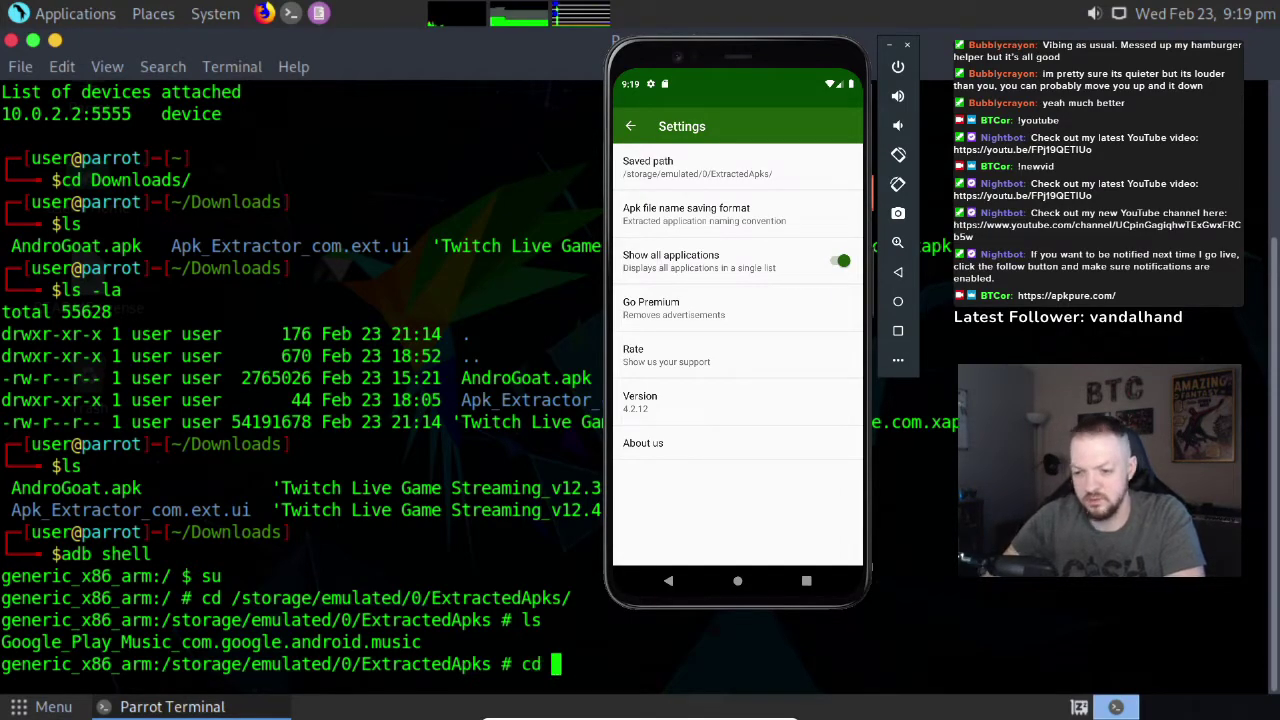
pyautogui.write('Goo')
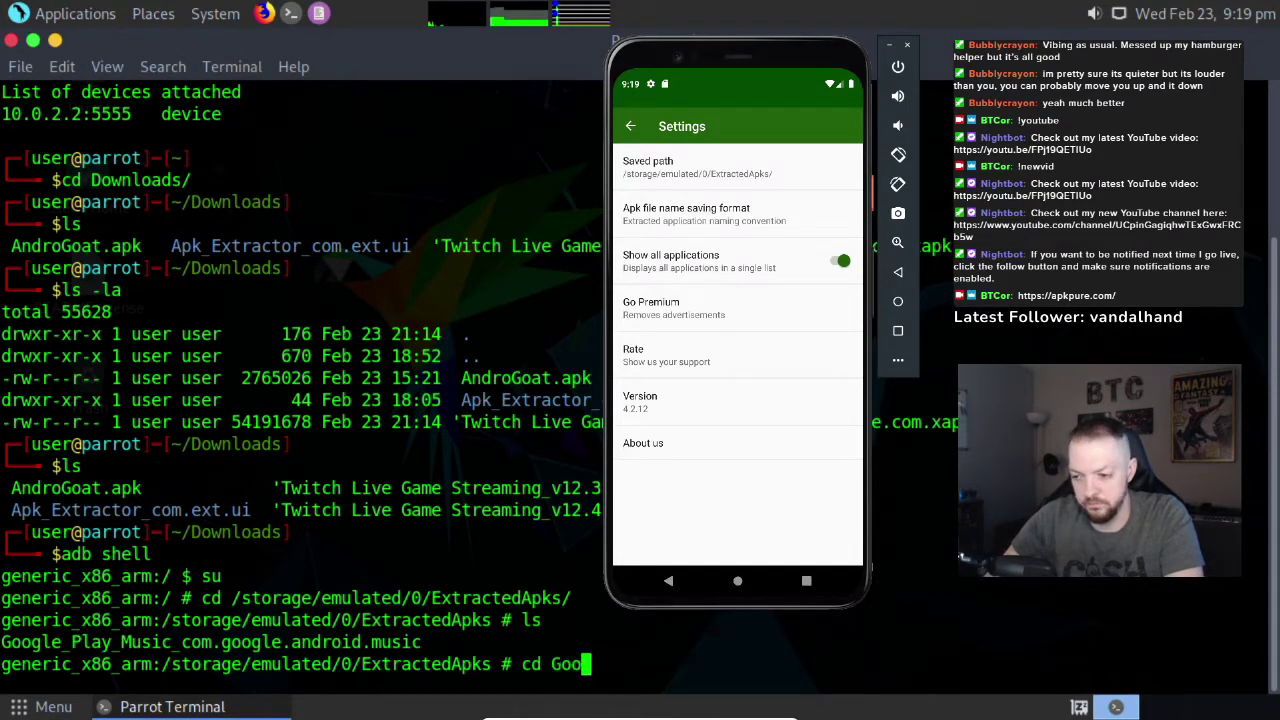
pyautogui.press('Tab')
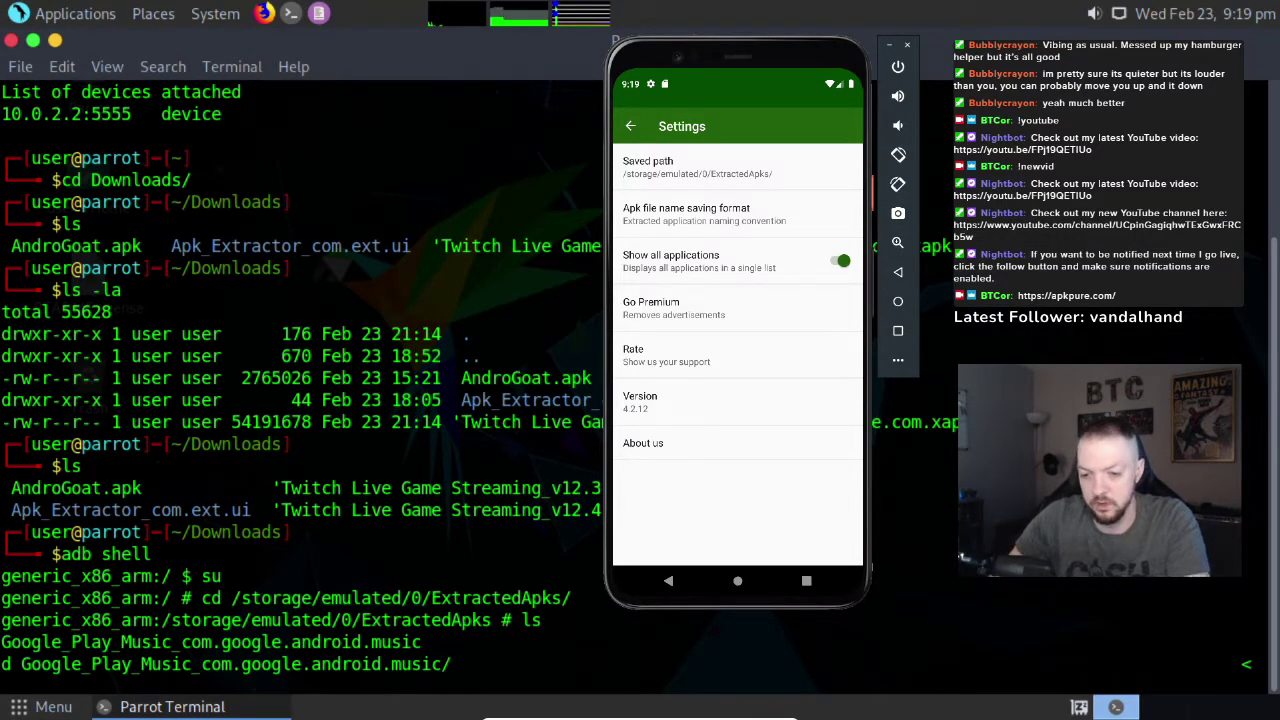
pyautogui.press('Return')
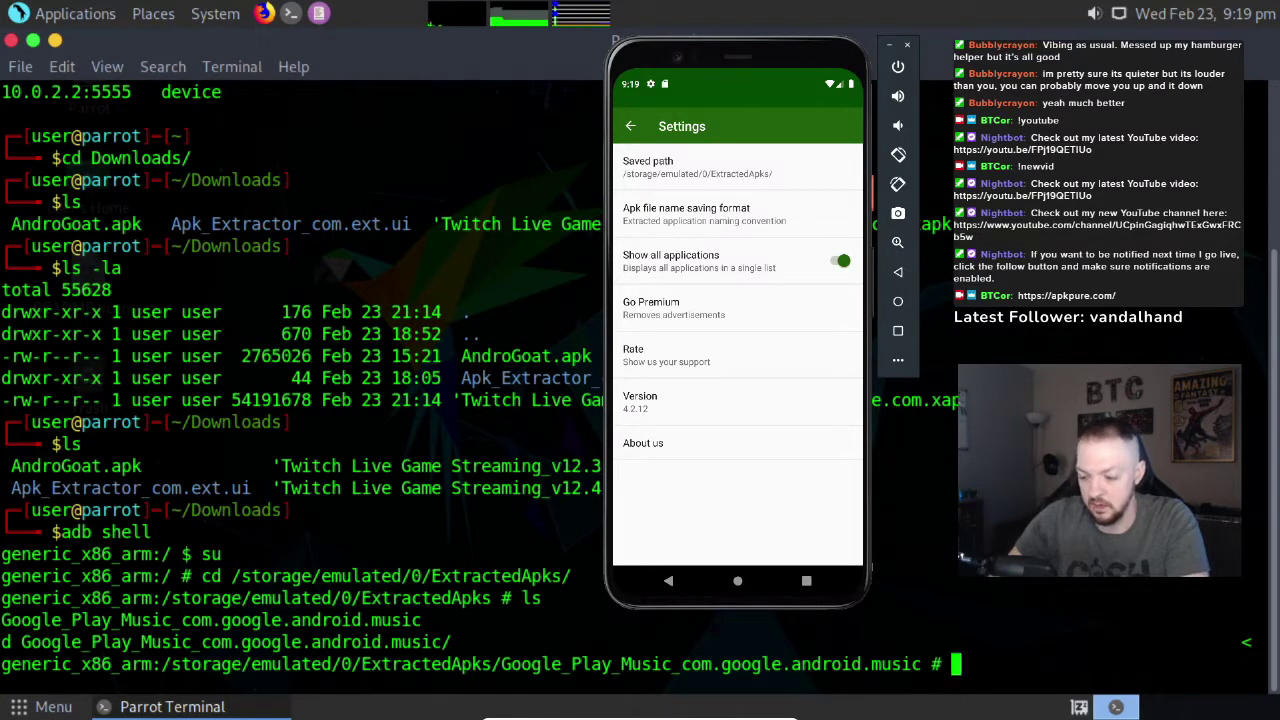
pyautogui.write('ls')
pyautogui.press('Return')
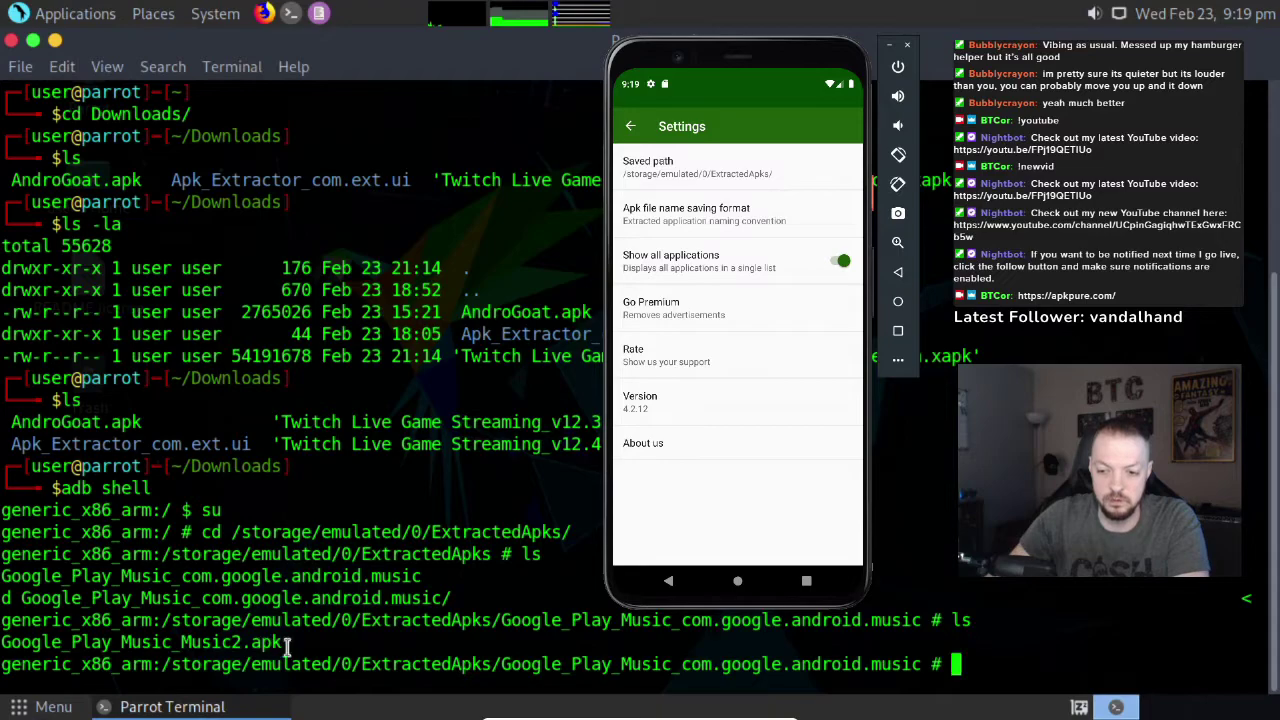
# Exit the device shell and write an adb pull command for /storage/emulated/0/ExtractedApks/Google_Play_Music_com.google.android.music/Google_Play_Music_Music2.apk
pyautogui.hotkey('ctrl', 'd')
pyautogui.hotkey('ctrl', 'd')
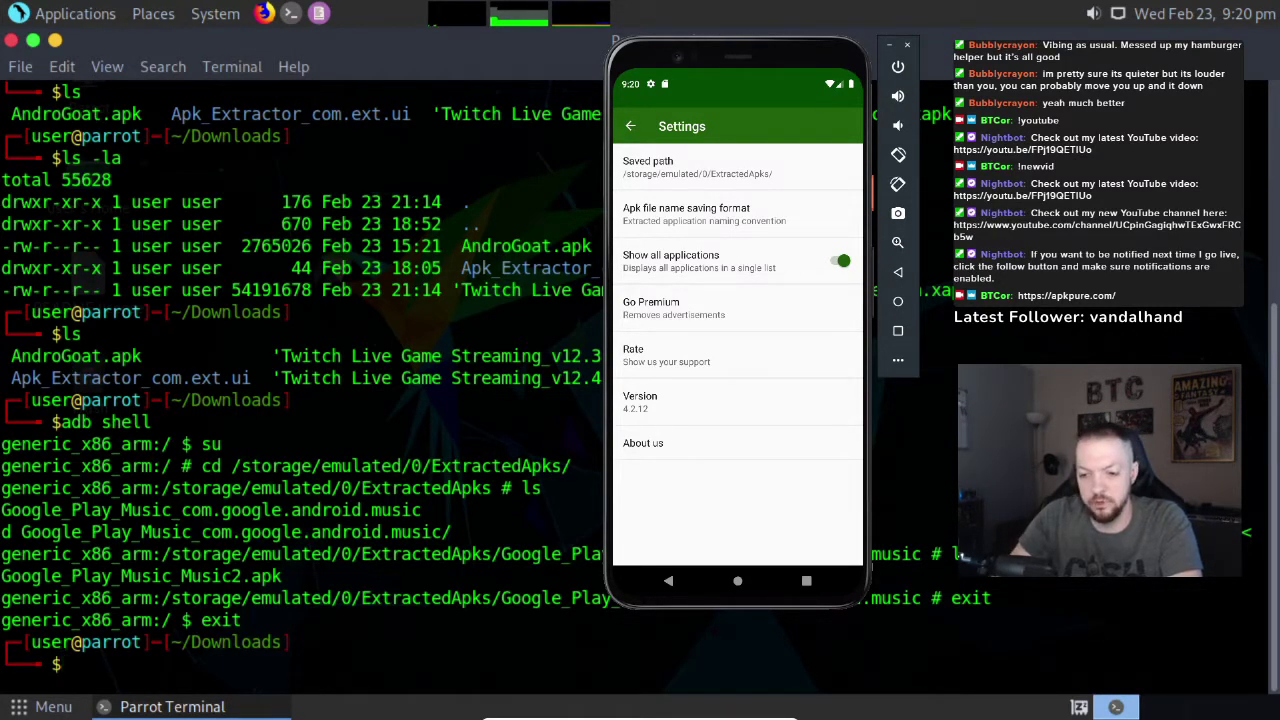
pyautogui.write('adb ')
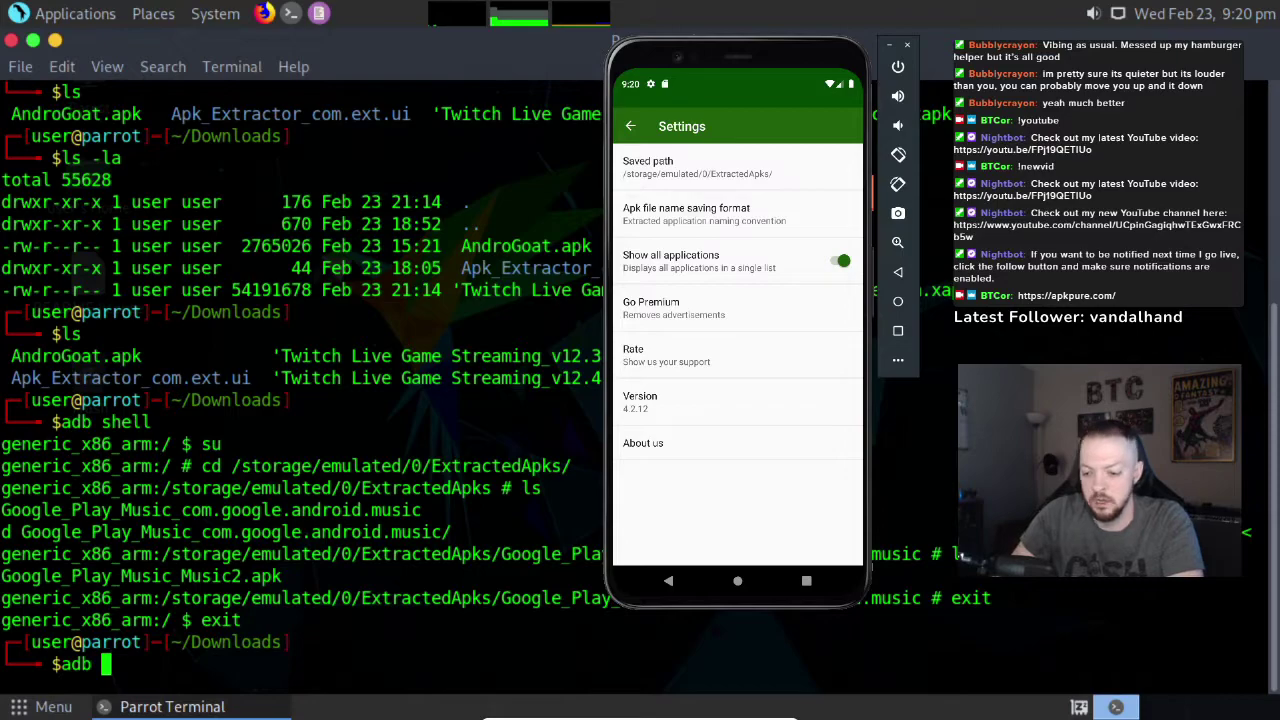
pyautogui.write('pull')
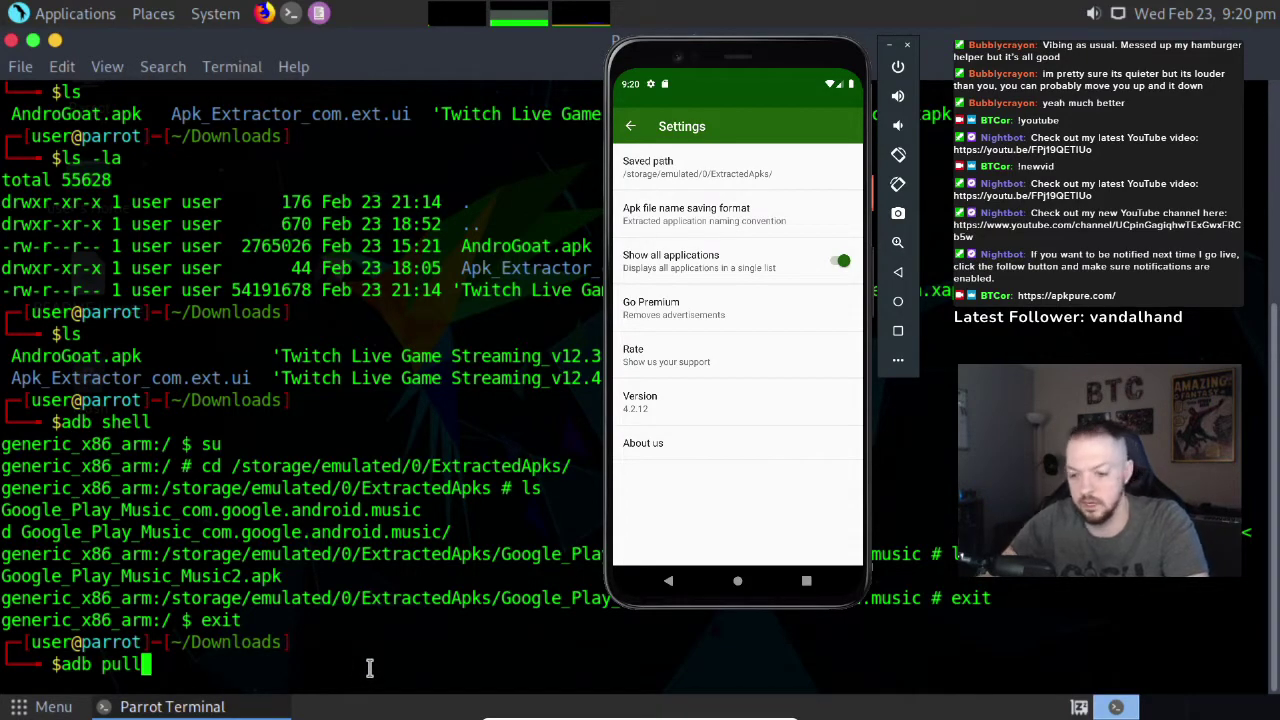
pyautogui.write('/storage/')
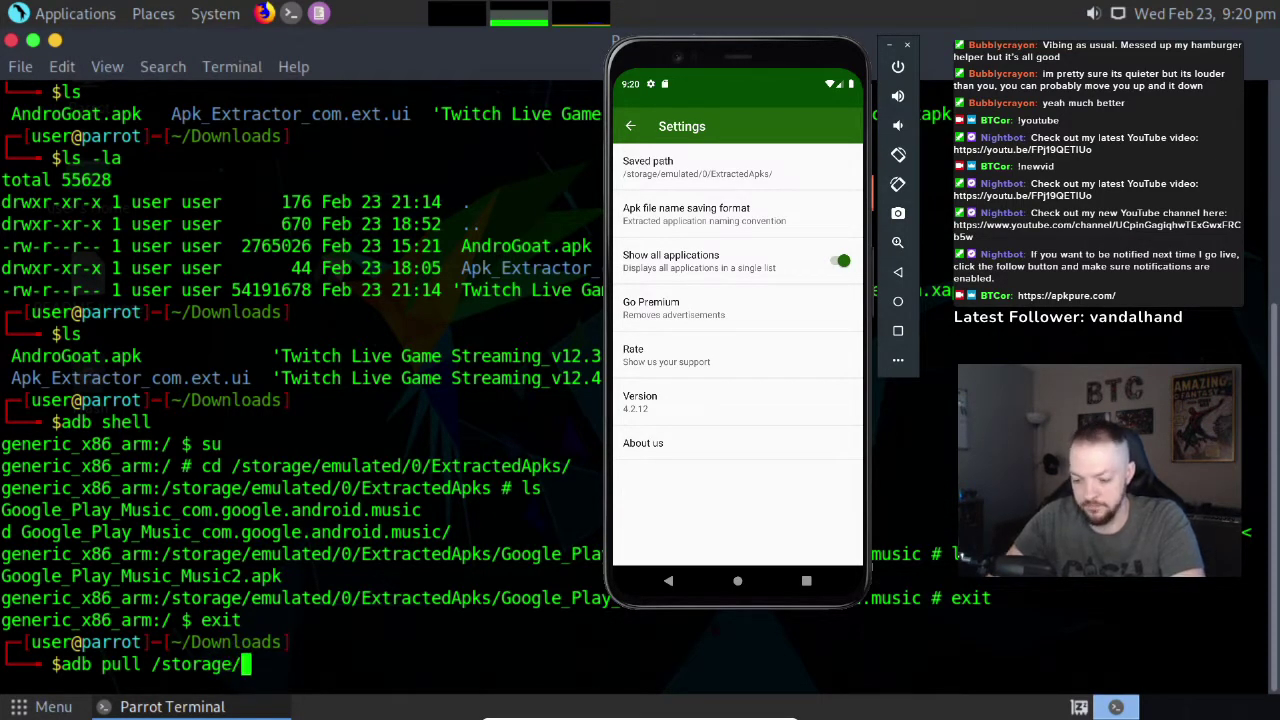
pyautogui.write('emulated')
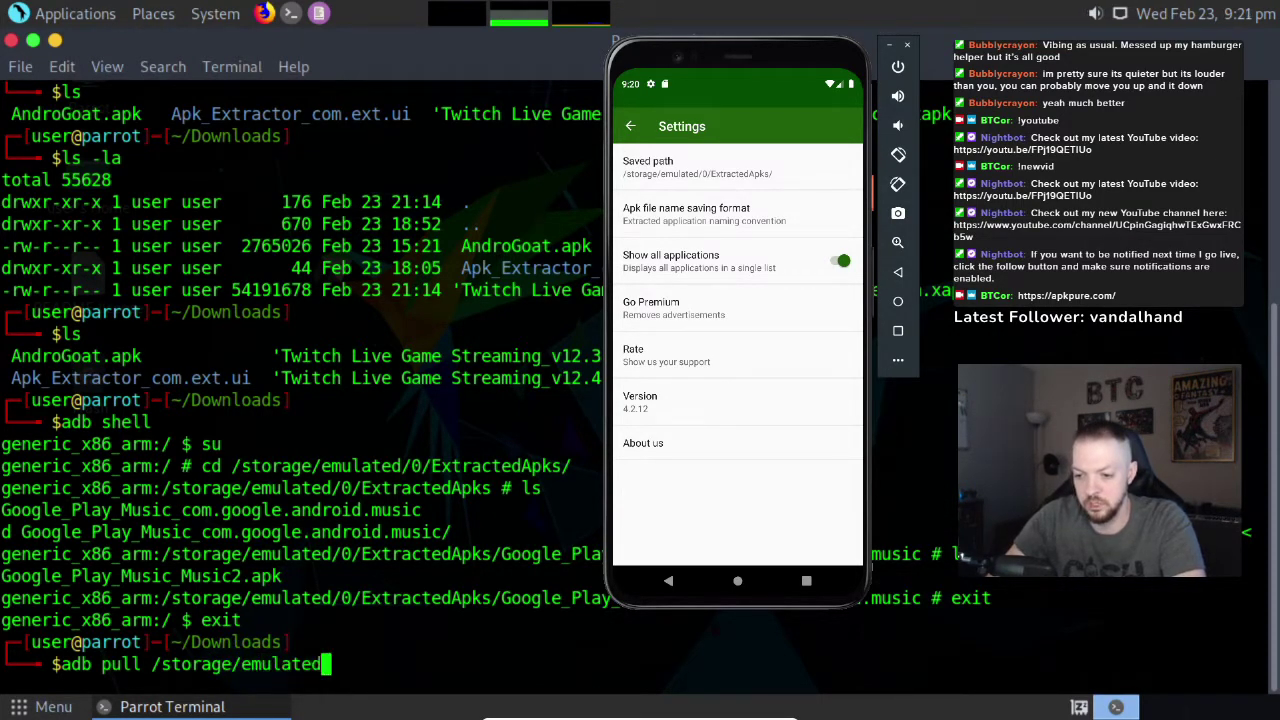
pyautogui.write('/0/Extr')
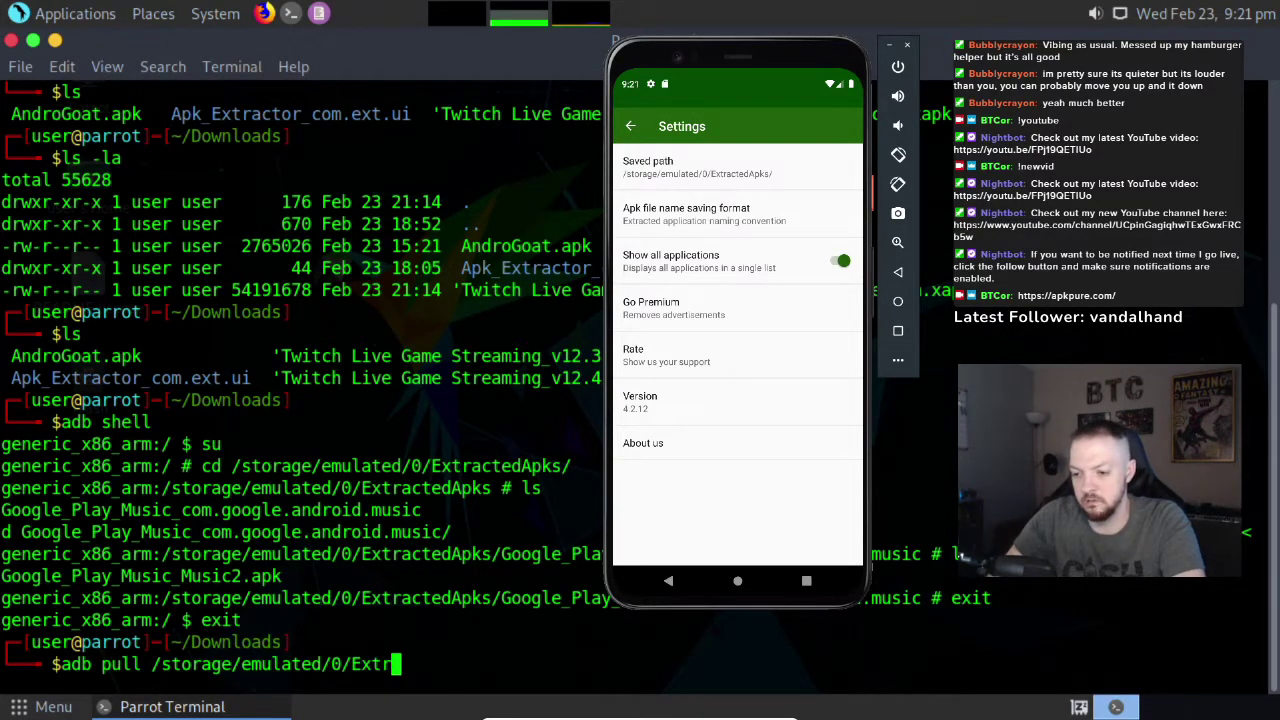
pyautogui.press('Tab')
pyautogui.press('BackSpace')
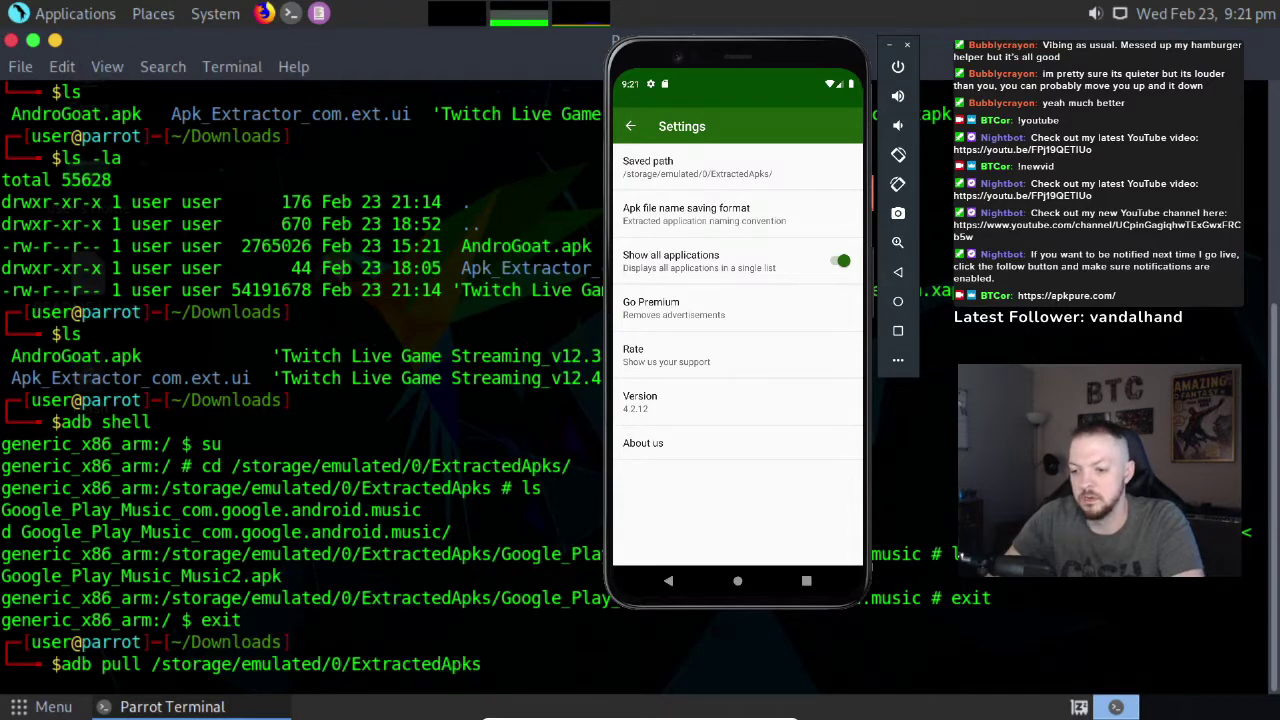
pyautogui.write('/Goo')
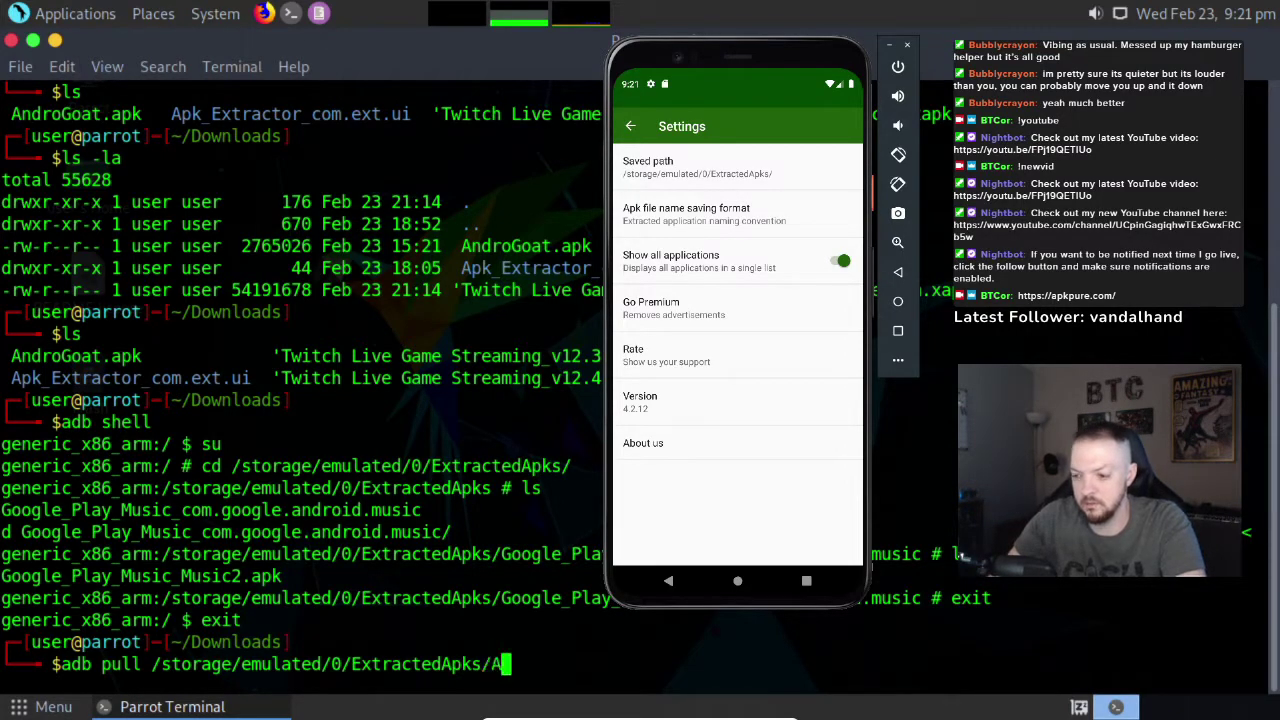
pyautogui.press('Tab')
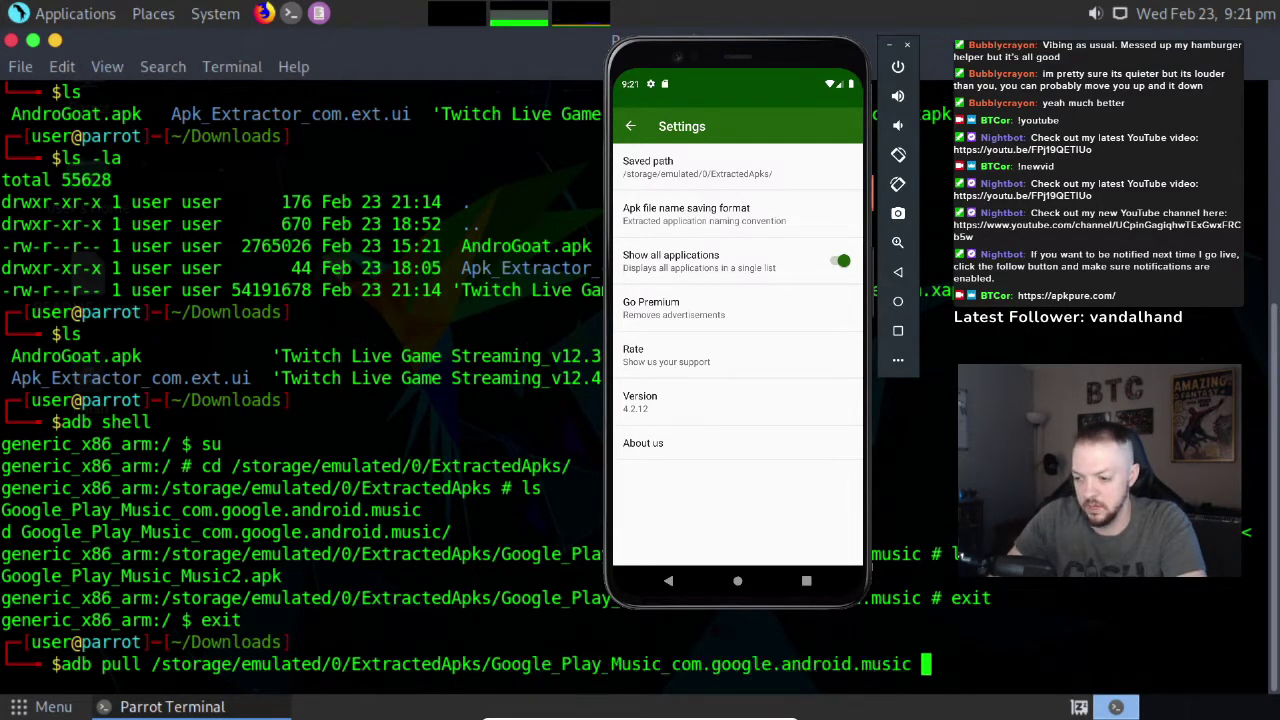
pyautogui.press('BackSpace')
pyautogui.write('/')
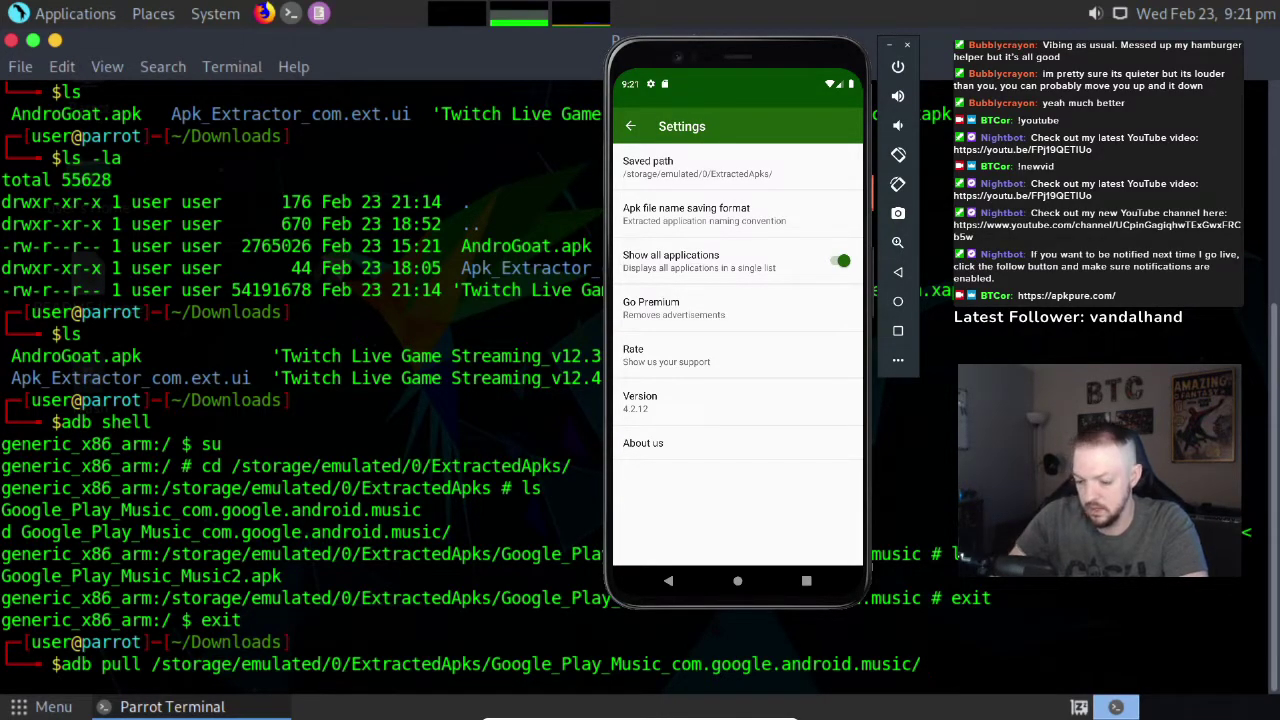
pyautogui.press('Tab')
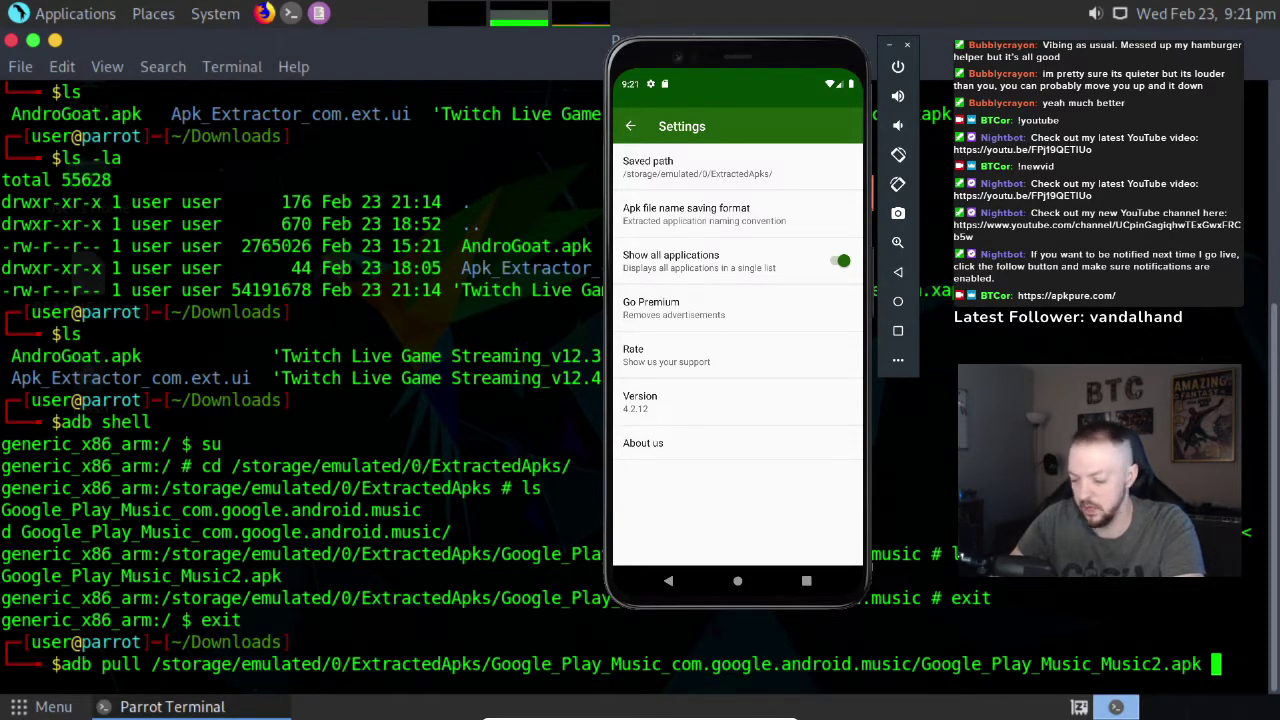
# Set the current Downloads folder (.) as the destination, run the pull and list the folder with ls
pyautogui.write('.')
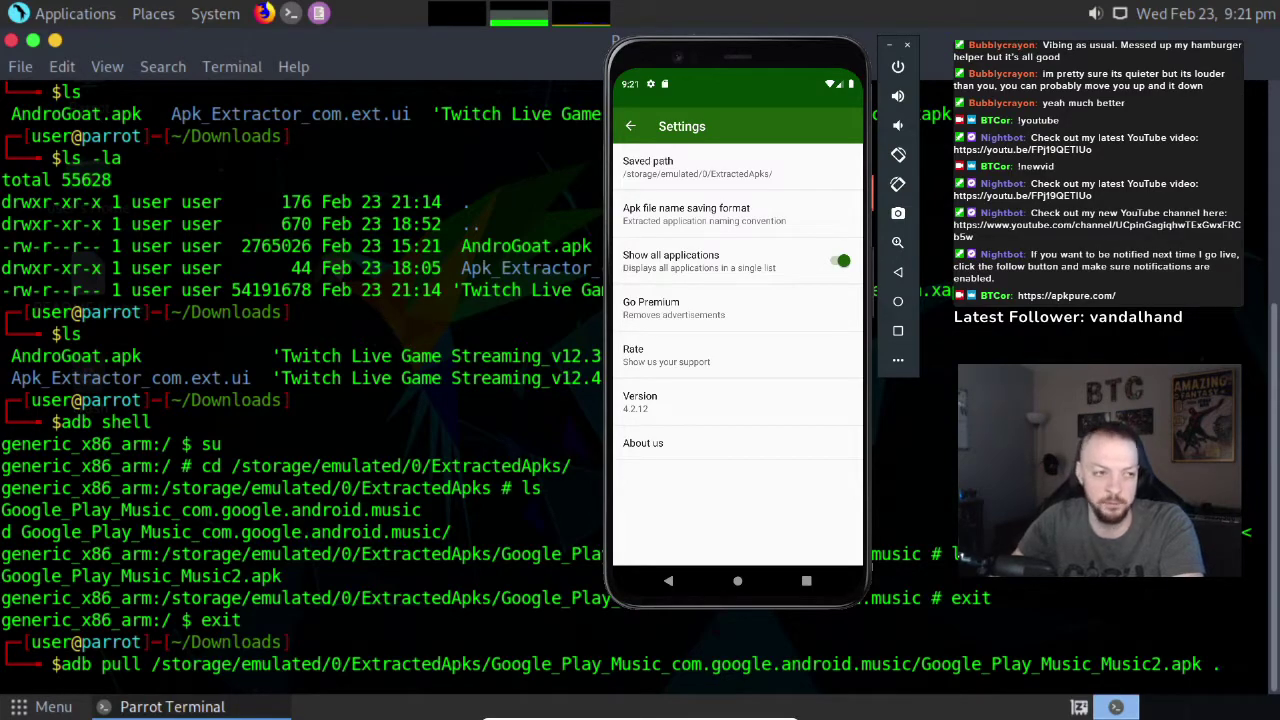
pyautogui.moveTo(169, 648); pyautogui.dragTo(286, 643)
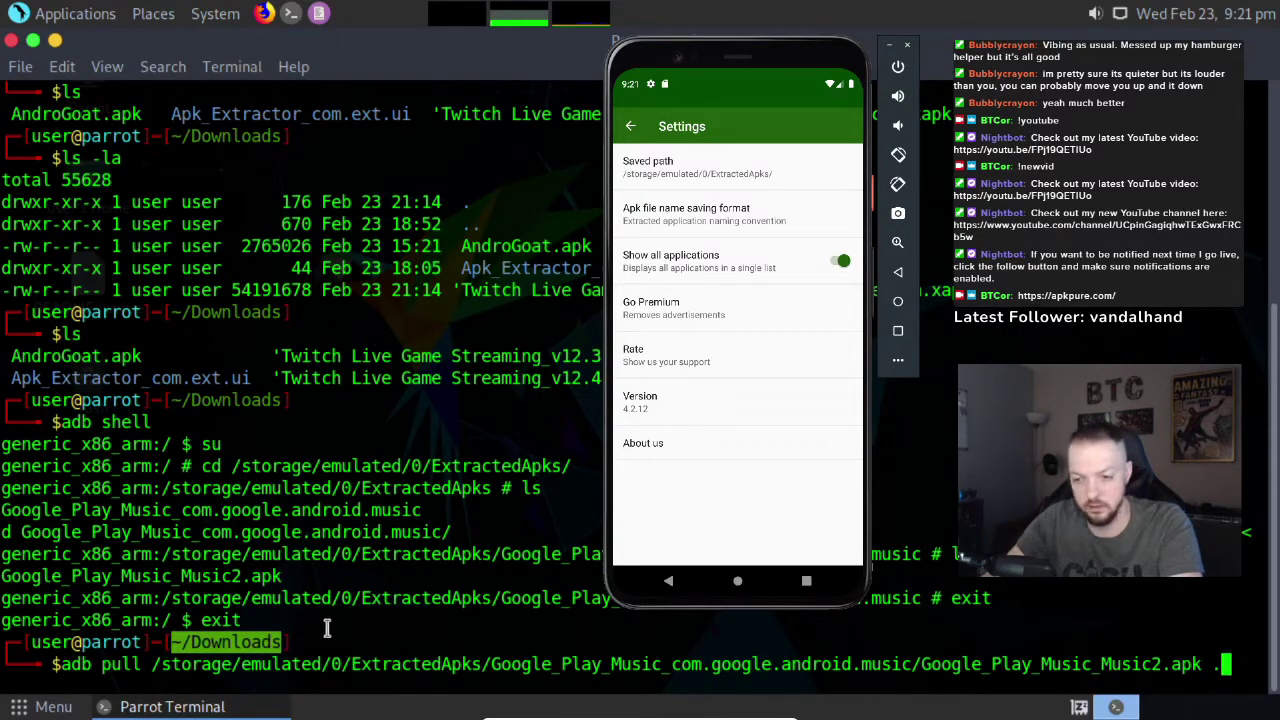
pyautogui.click(325, 624)
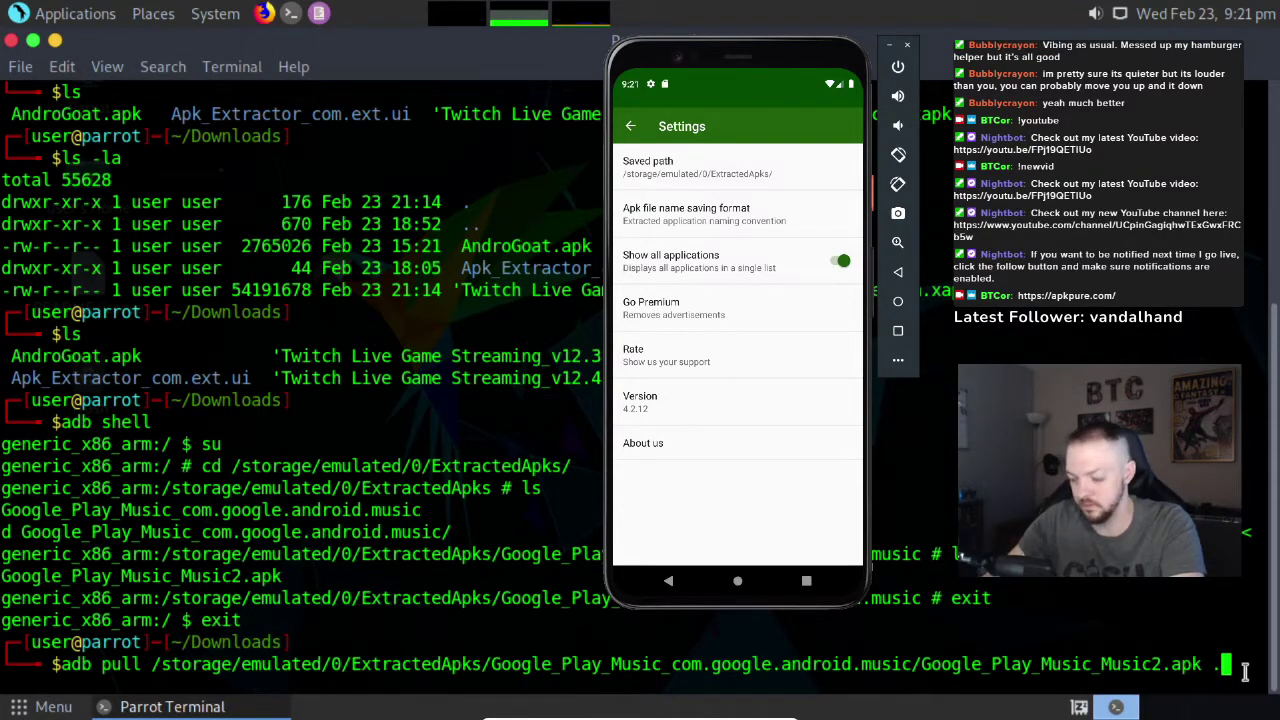
pyautogui.press('Return')
pyautogui.write('ls')
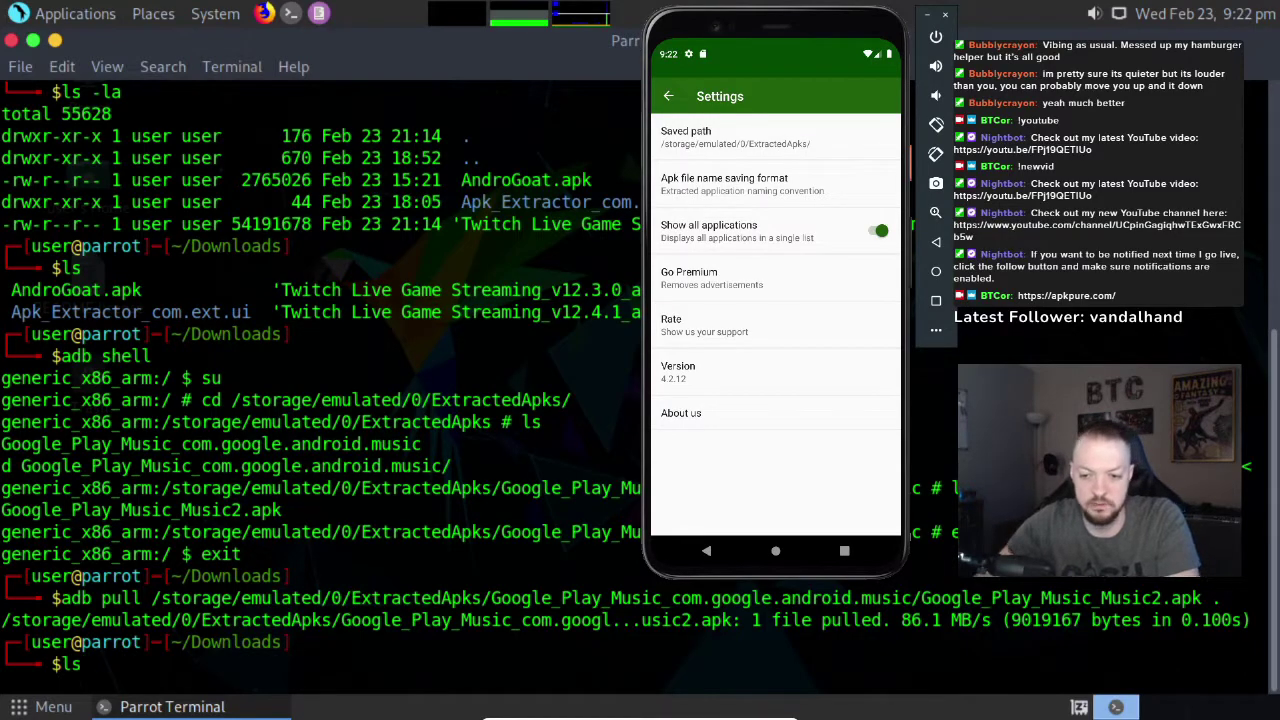
pyautogui.press('Return')
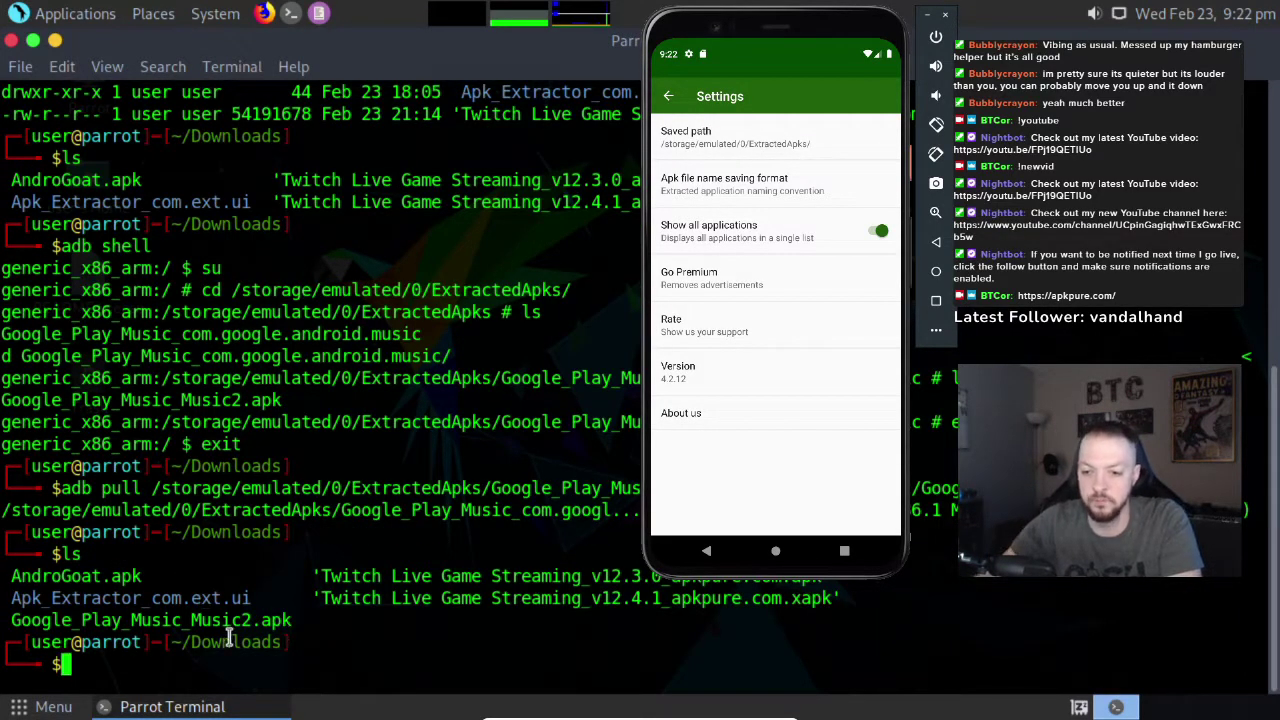
pyautogui.moveTo(296, 622); pyautogui.dragTo(9, 621)
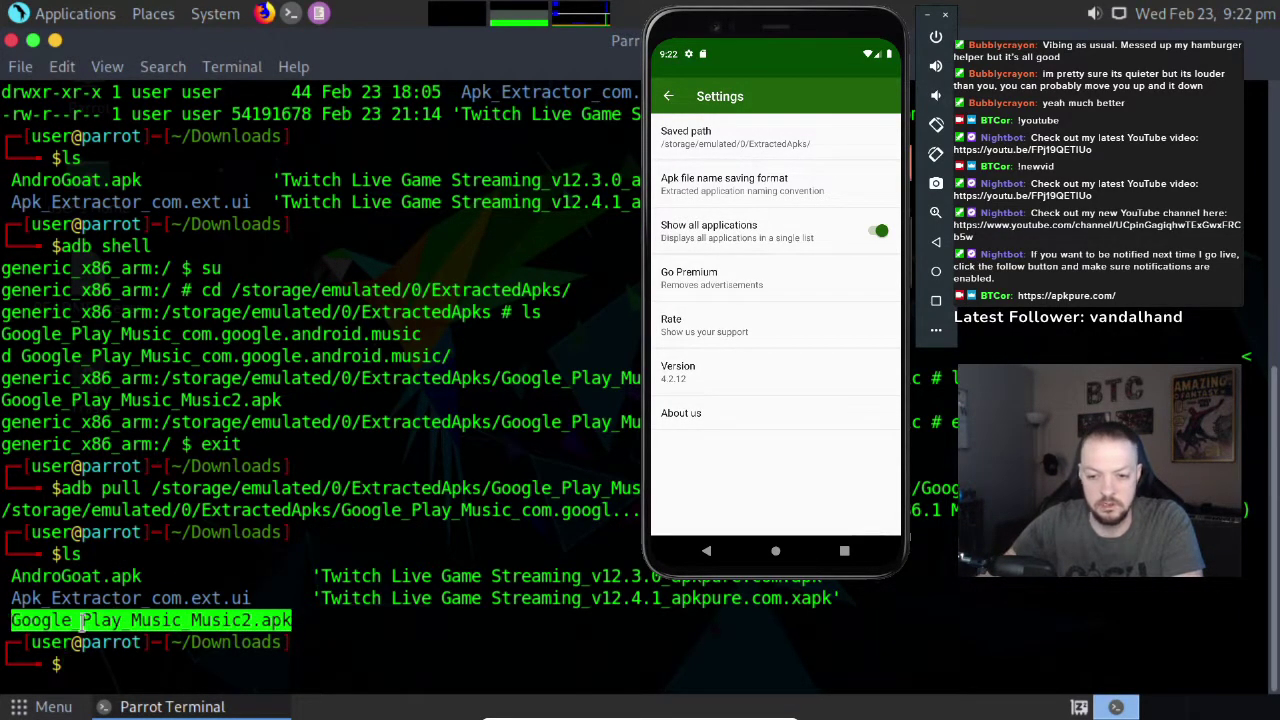
pyautogui.click(562, 651)
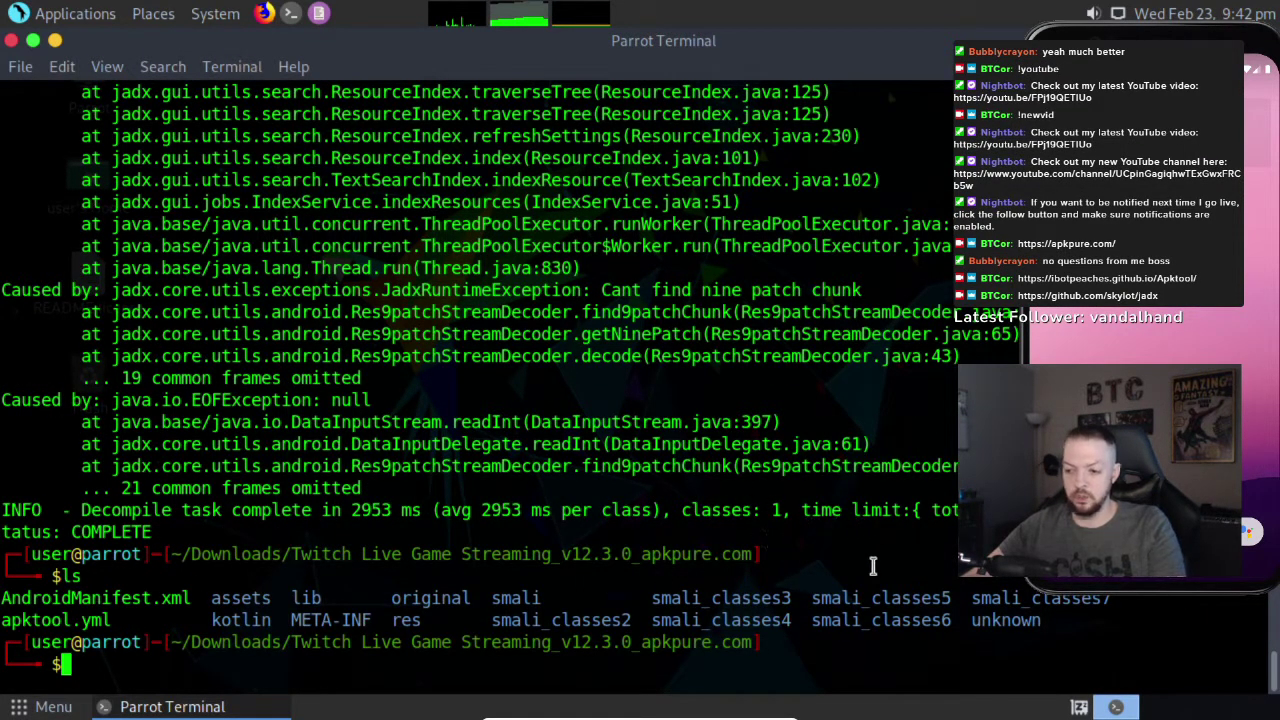
# Move up to the Downloads folder and write an adb install command for Twitch Live Game Streaming_v12.3.0_apkpure.com.apk
pyautogui.write('cd ..')
pyautogui.press('Return')
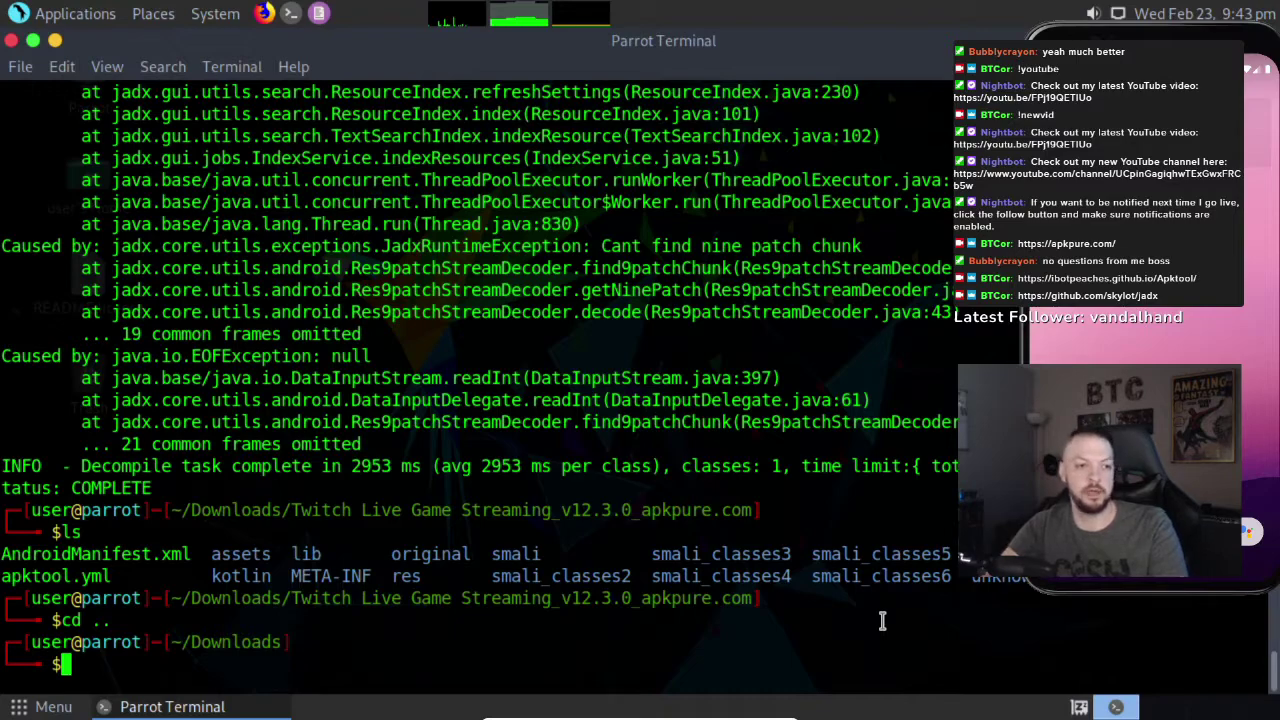
pyautogui.write('adb')
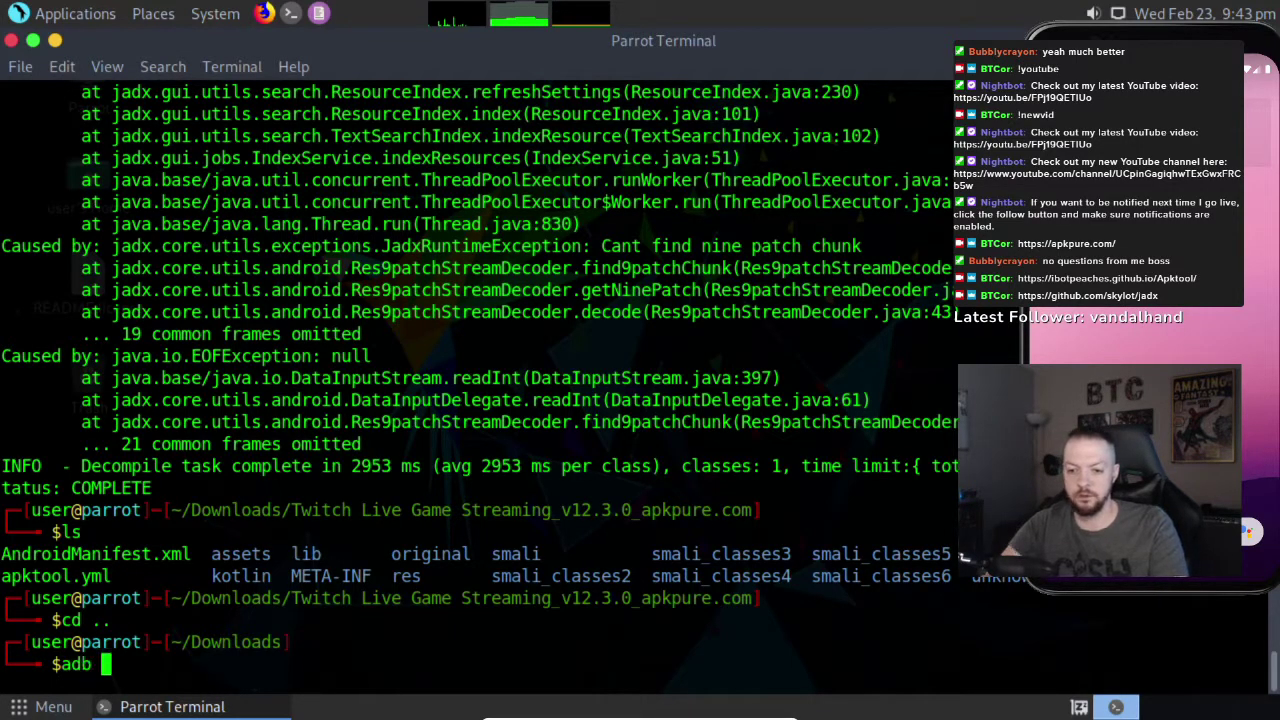
pyautogui.write(' install')
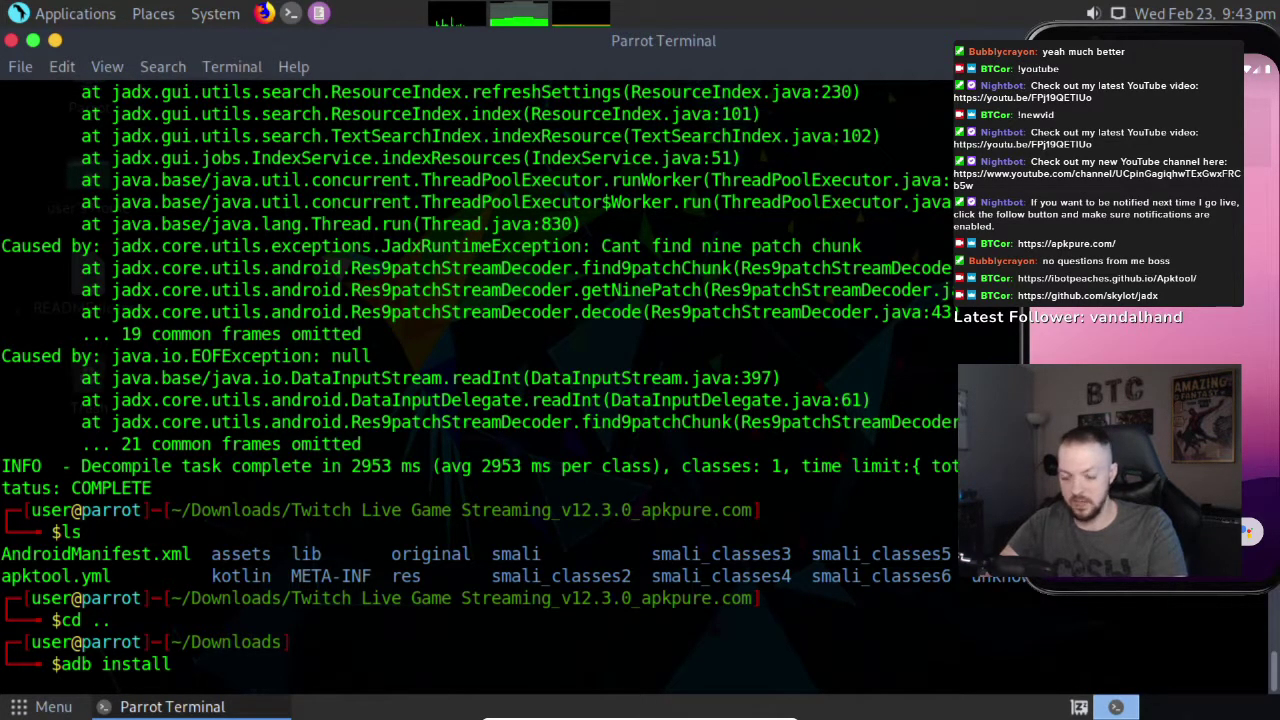
pyautogui.write(' Twitch')
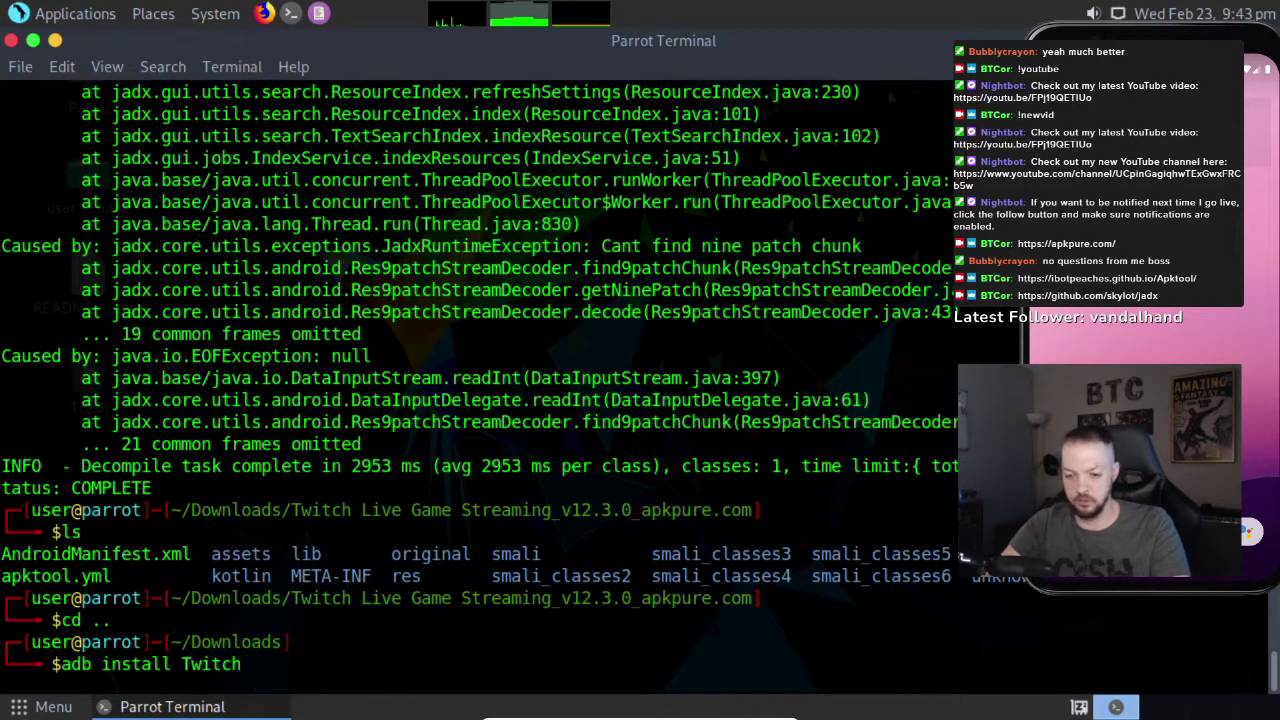
pyautogui.press('Tab')
pyautogui.press('Tab')
pyautogui.write('3')
pyautogui.press('Tab')
pyautogui.write('.')
pyautogui.press('Tab')
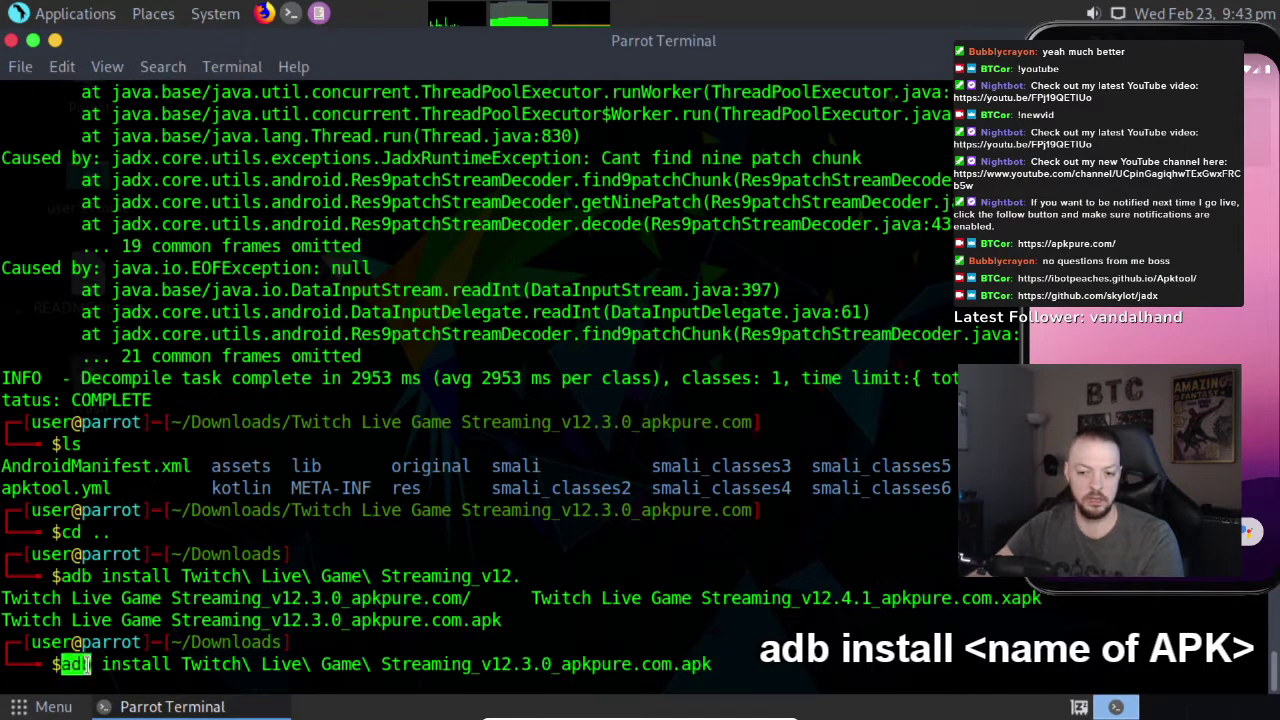
# Run the prepared adb install command to put the Twitch APK on the emulator
pyautogui.moveTo(181, 664); pyautogui.dragTo(722, 666)
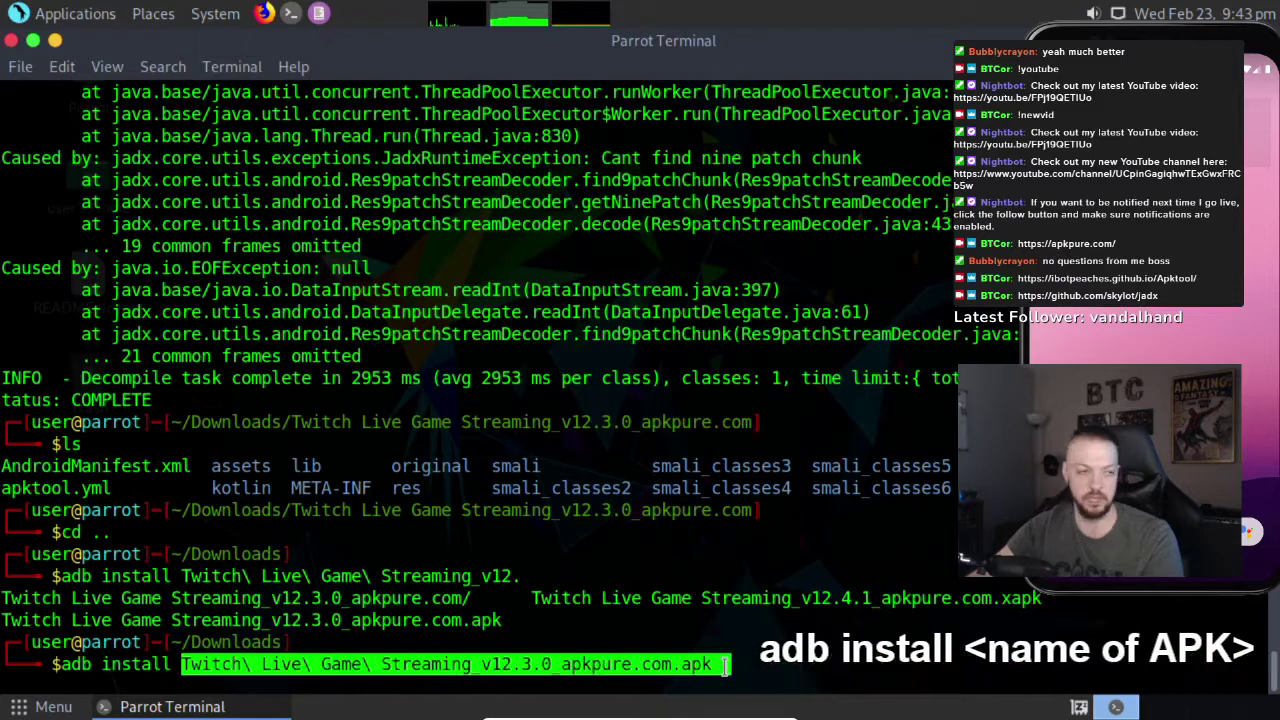
pyautogui.click(730, 510)
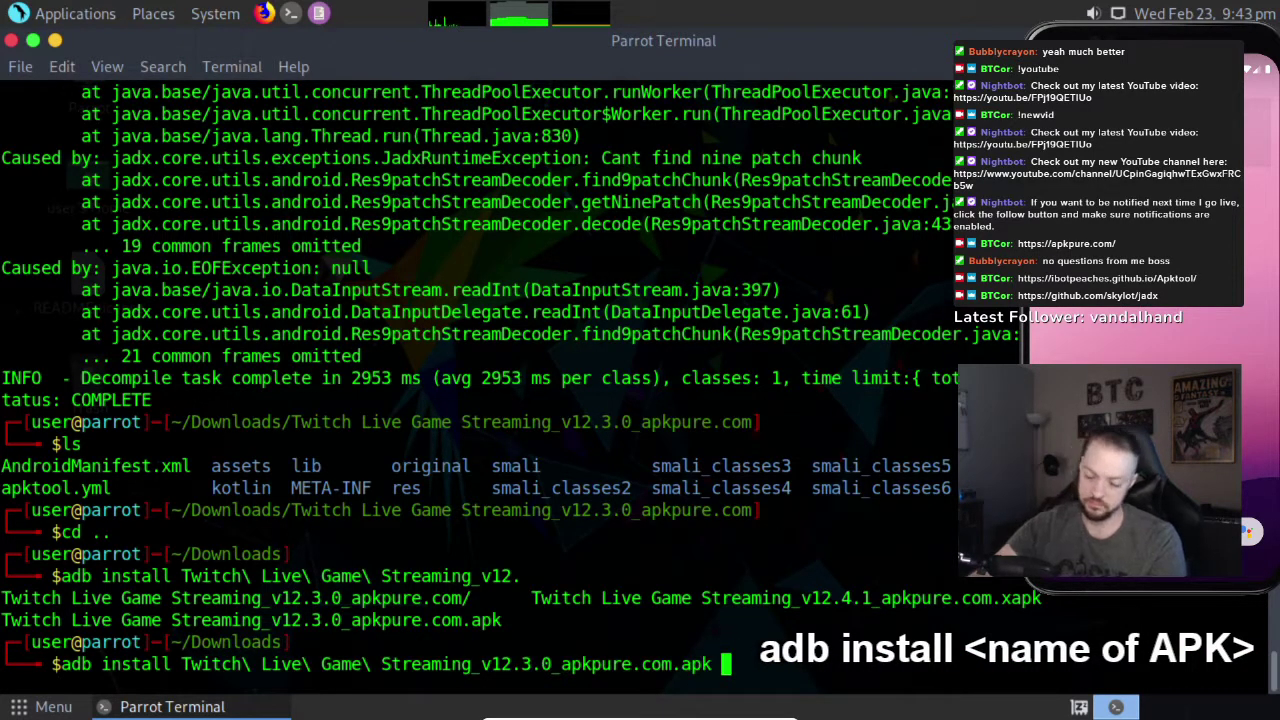
pyautogui.press('Return')
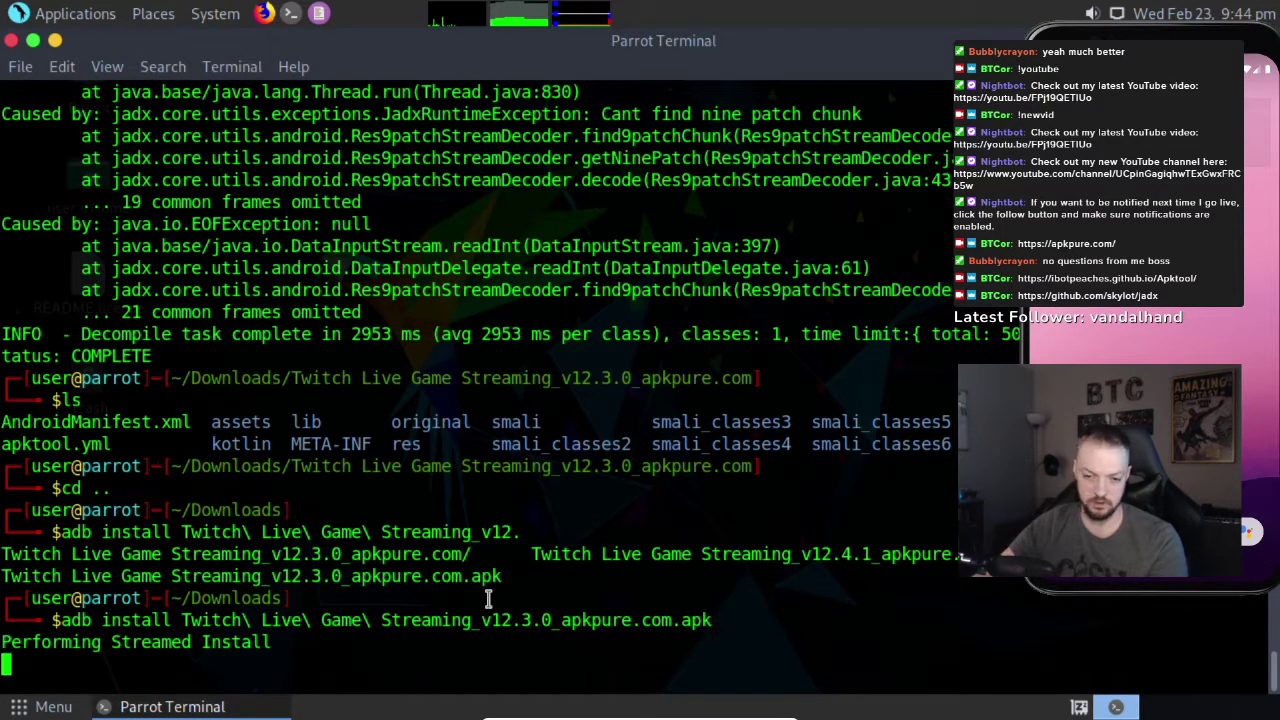
# Bring the emulator fully into view and launch Twitch from its list of all apps
pyautogui.moveTo(1236, 96); pyautogui.dragTo(798, 96)
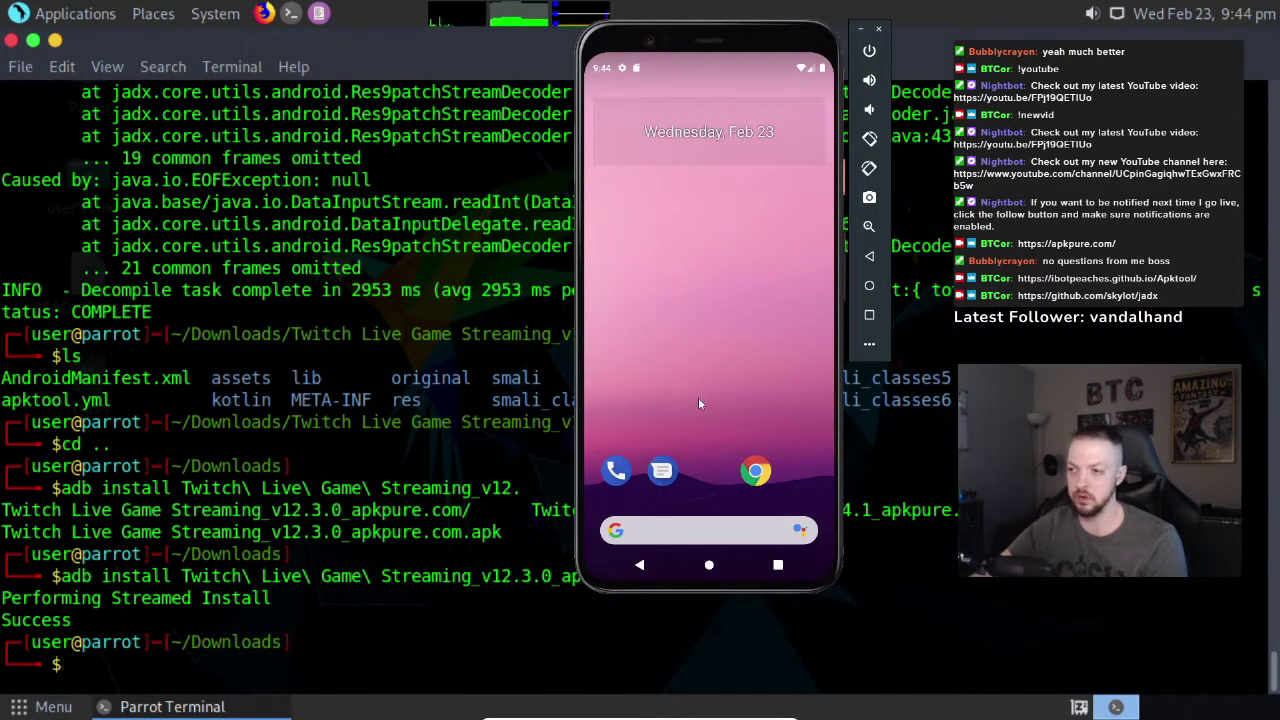
pyautogui.moveTo(698, 397); pyautogui.dragTo(725, 124)
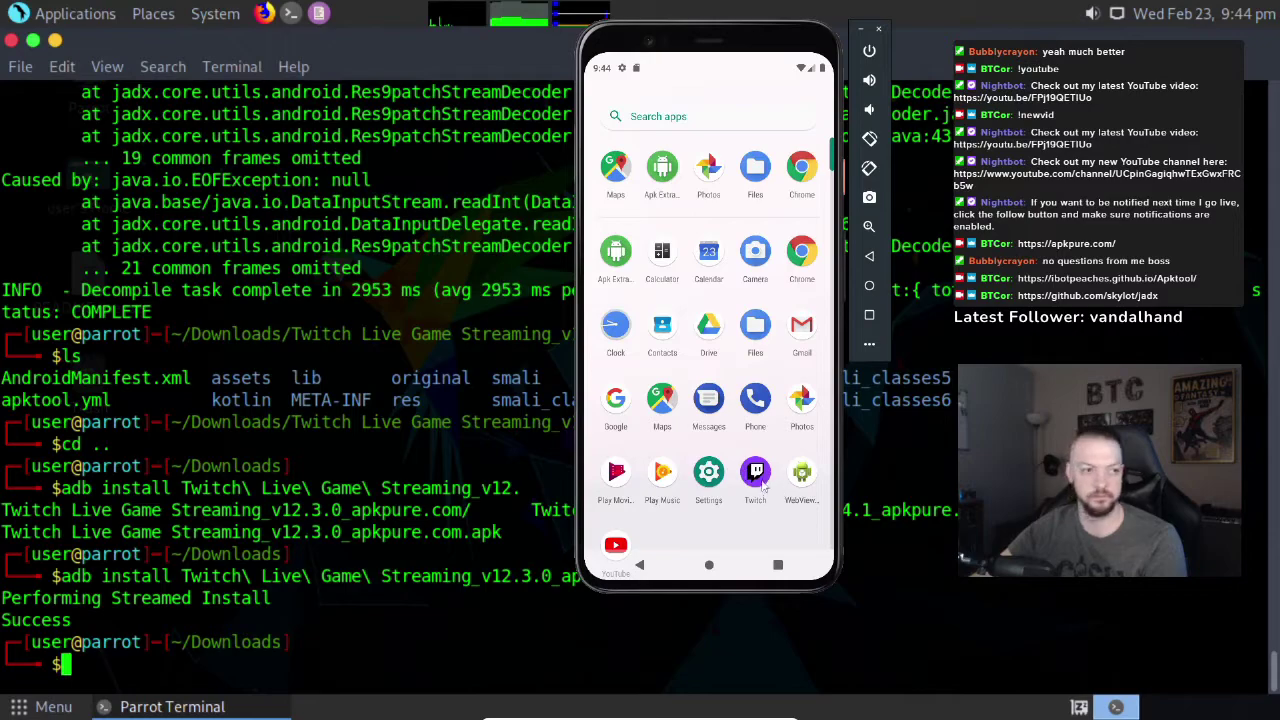
pyautogui.click(758, 476)
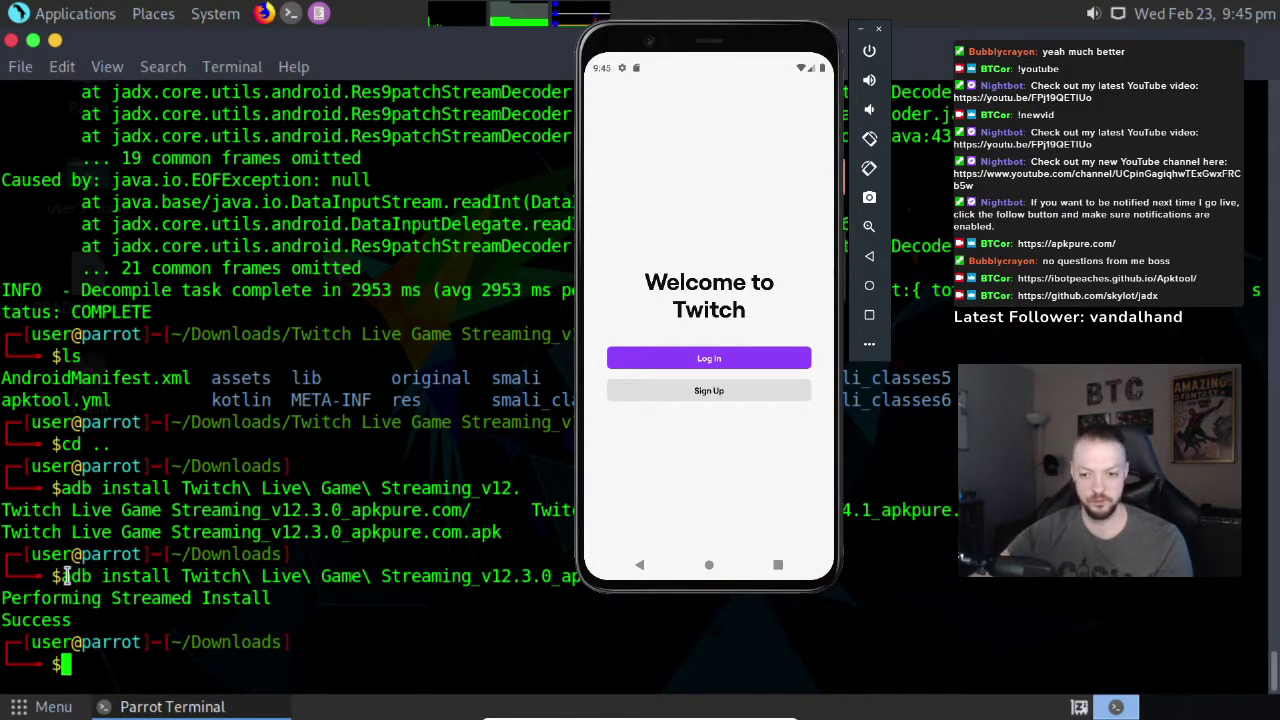
pyautogui.moveTo(66, 576); pyautogui.dragTo(174, 577)
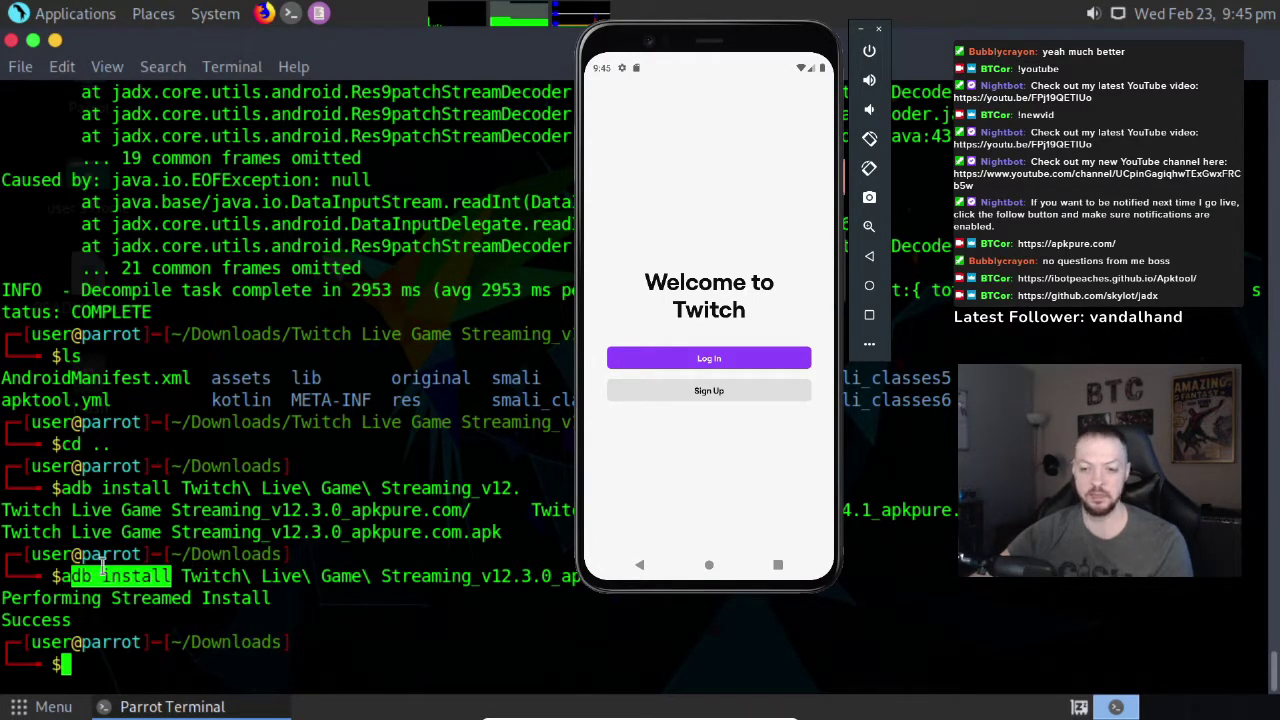
pyautogui.click(239, 577)
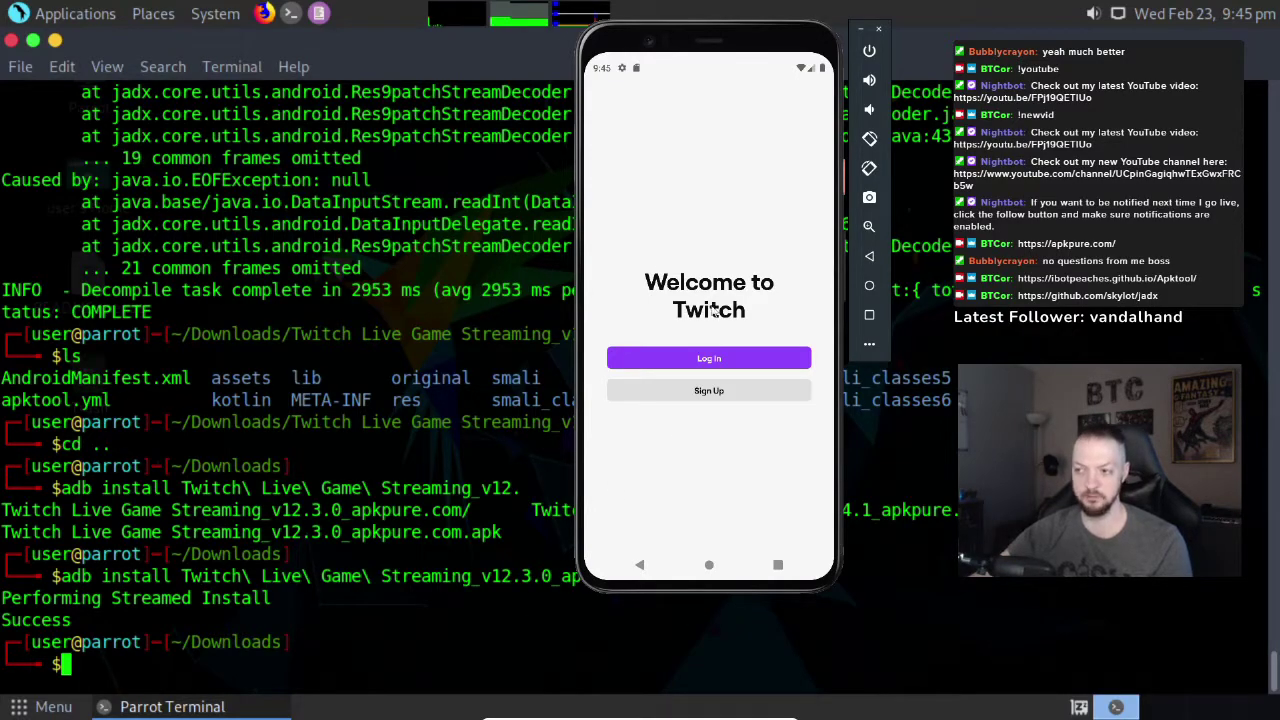